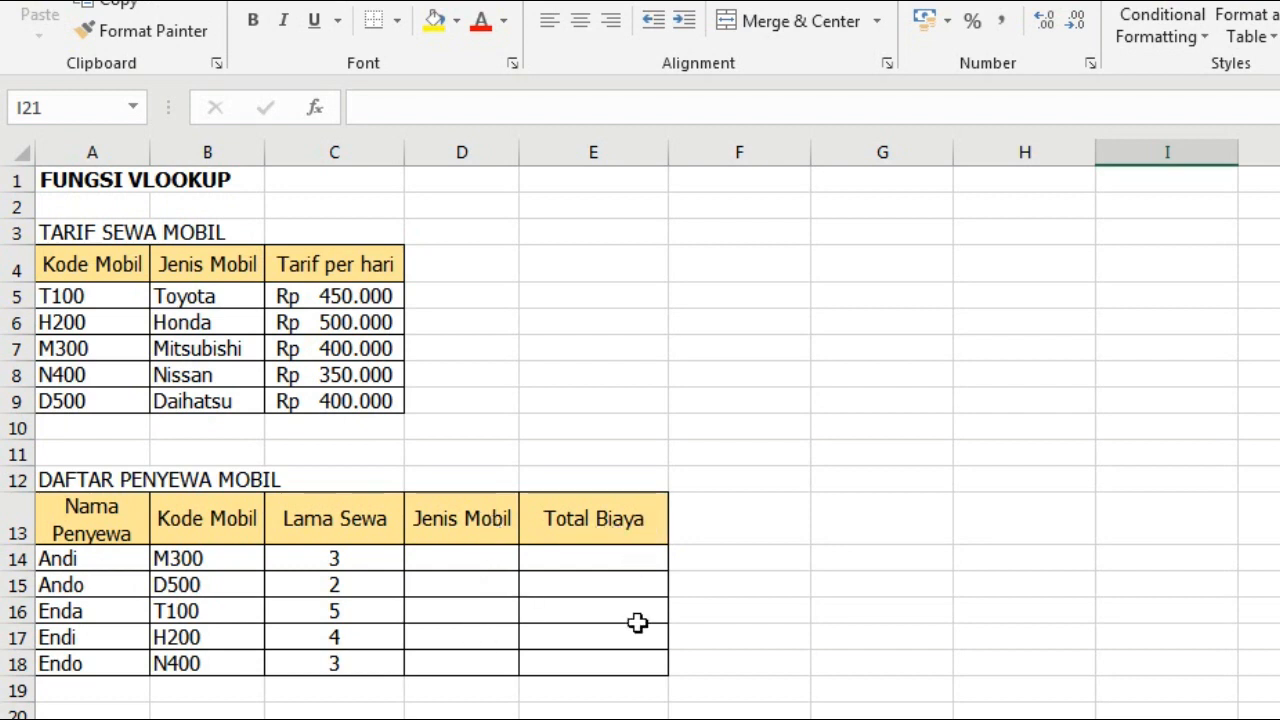
Step: Name the car rental rate table A4:C9, including its header row, as the range Mobil
click(1025, 664)
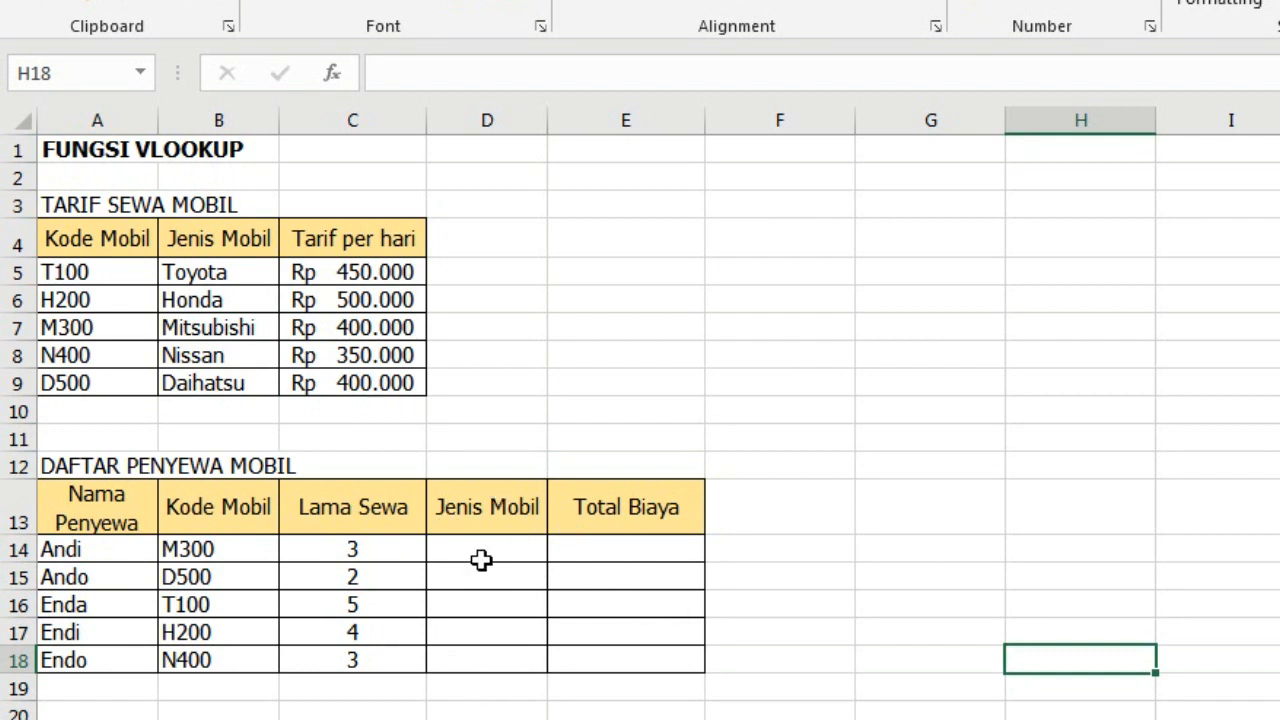
click(569, 367)
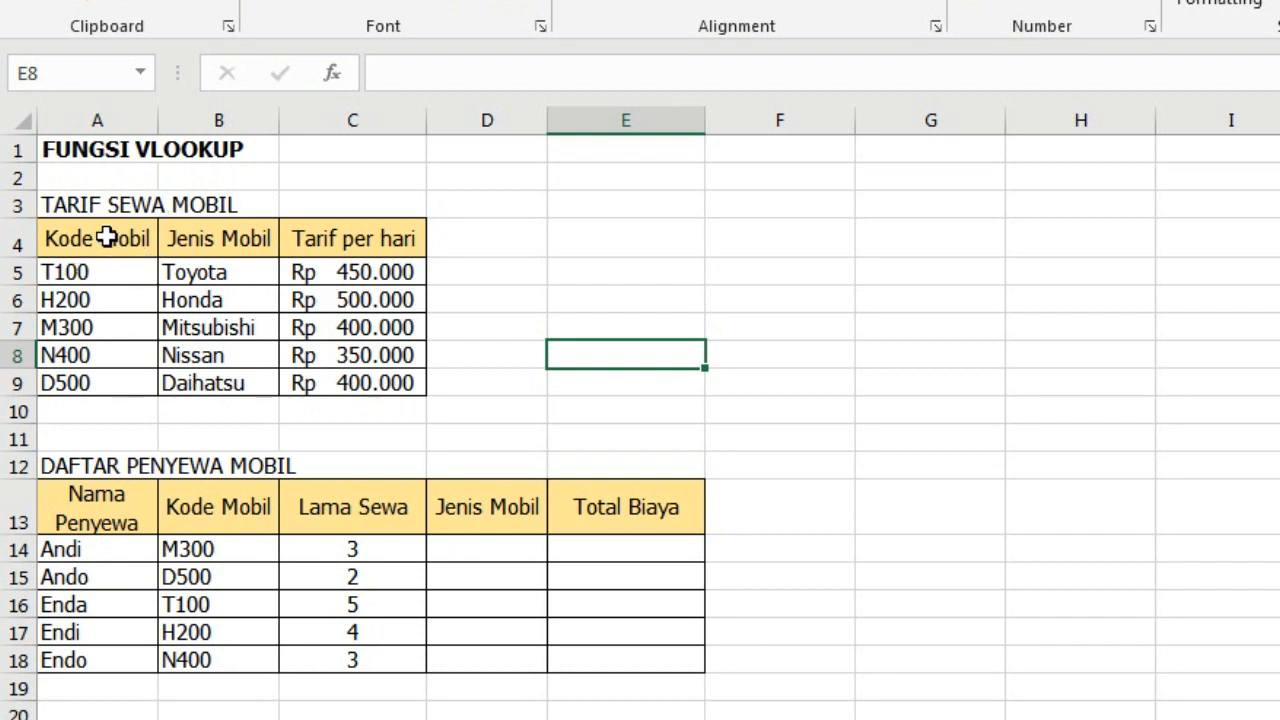
drag(106, 238, 352, 381)
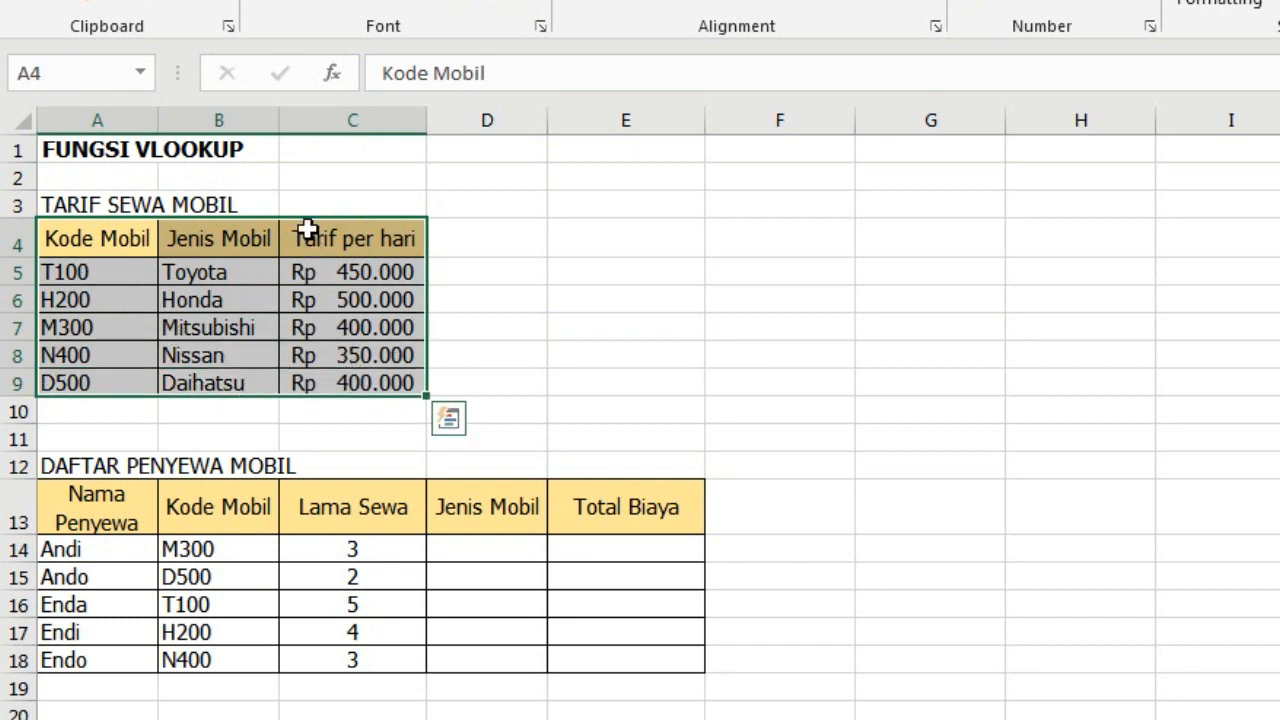
click(111, 56)
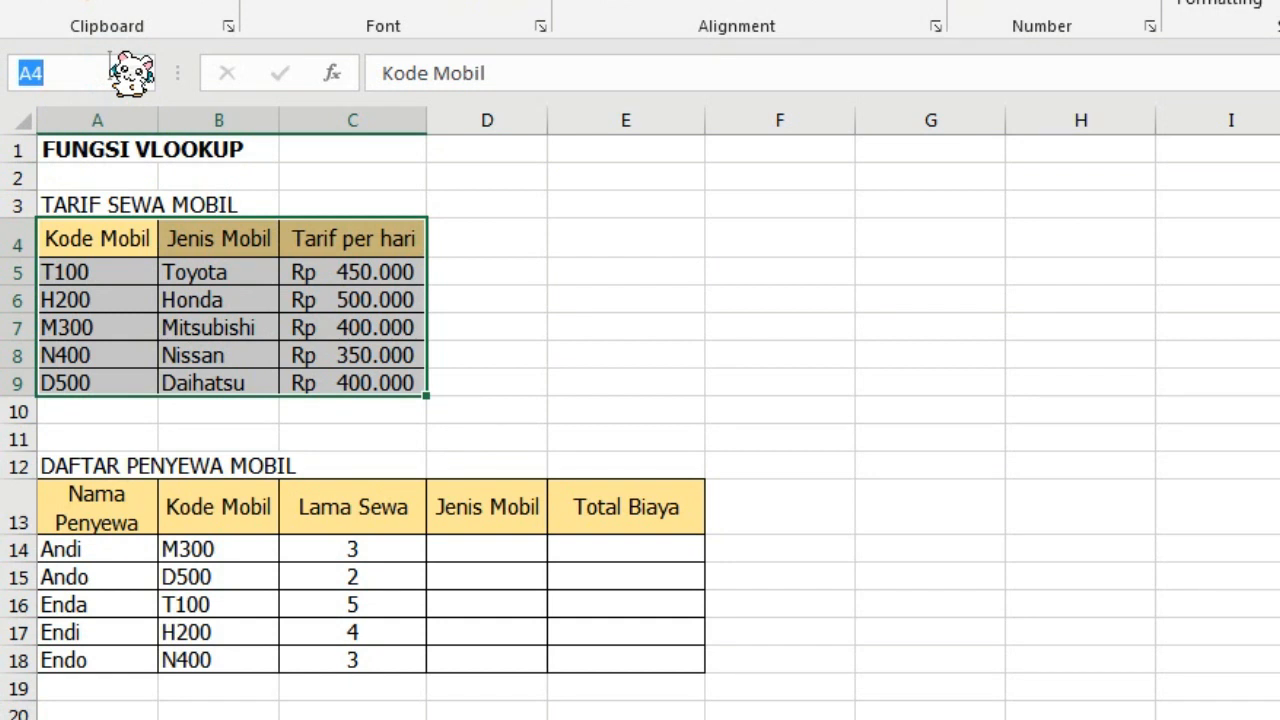
text(Mb)
key(BackSpace)
text(obil)
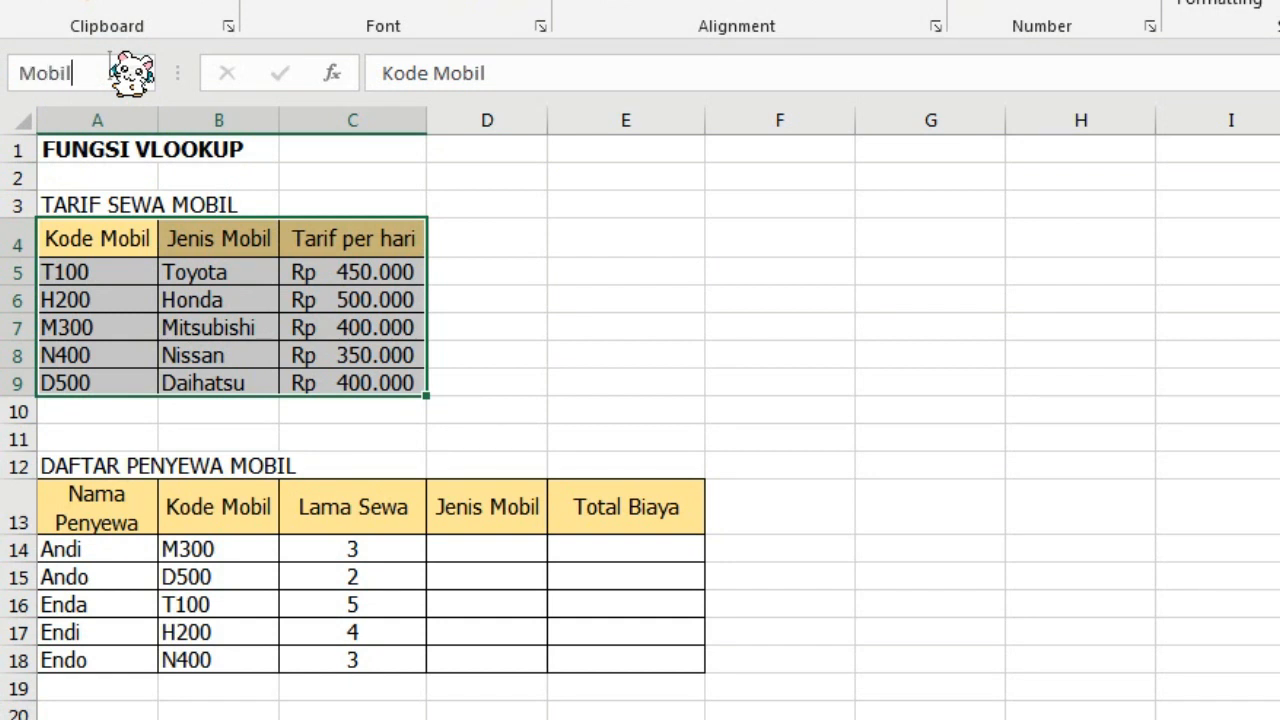
key(Return)
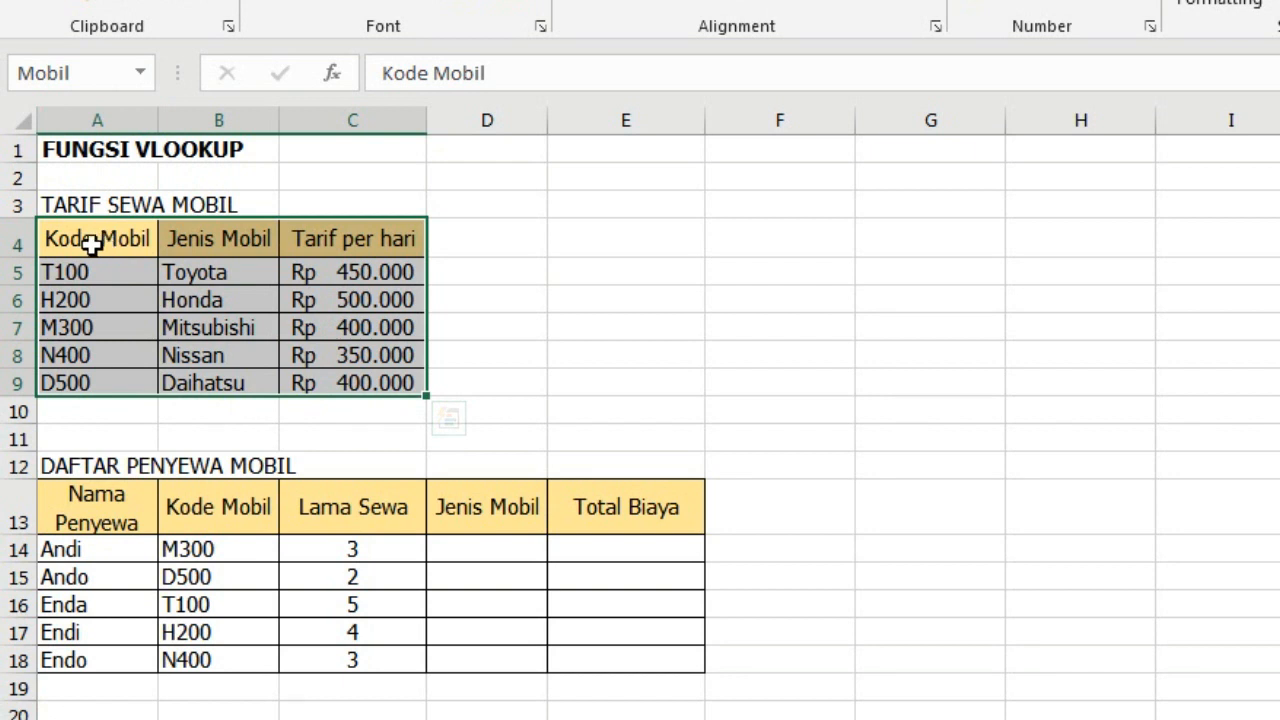
drag(85, 238, 355, 389)
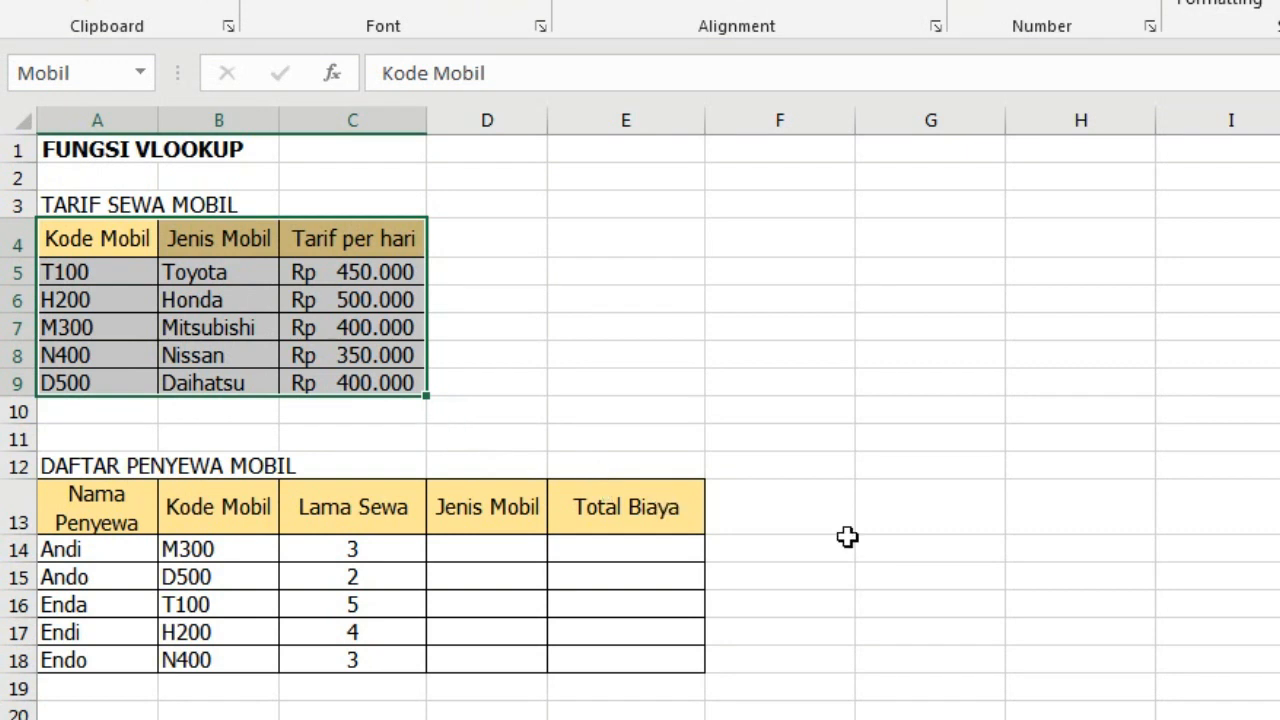
Step: Start a VLOOKUP formula in D14 with B14 as the lookup value and the Mobil range as the table array
click(511, 551)
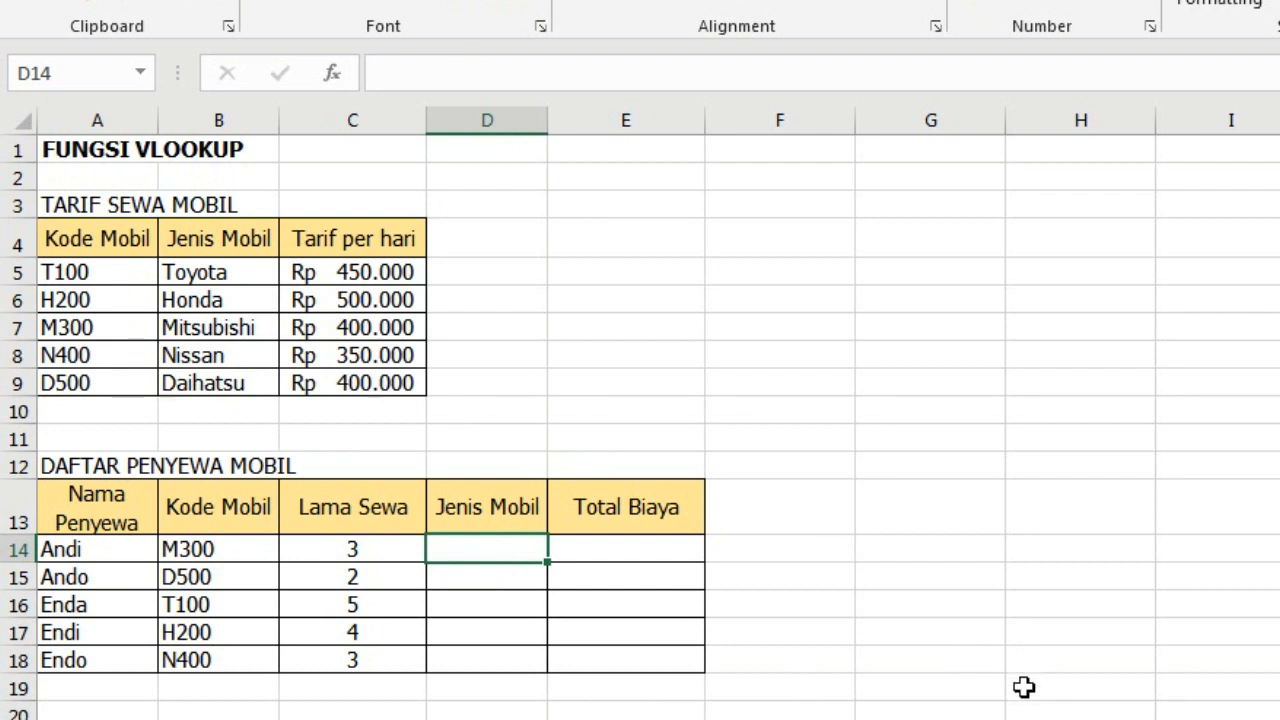
text(=v)
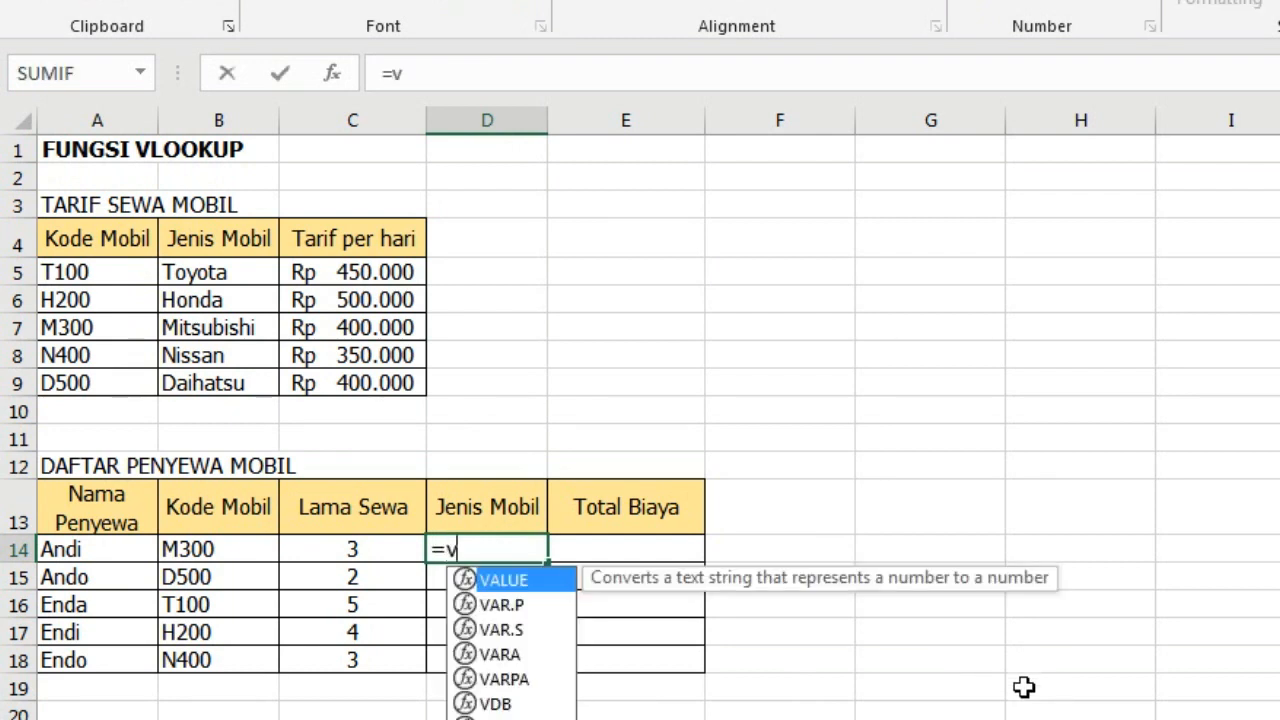
text(lookup)
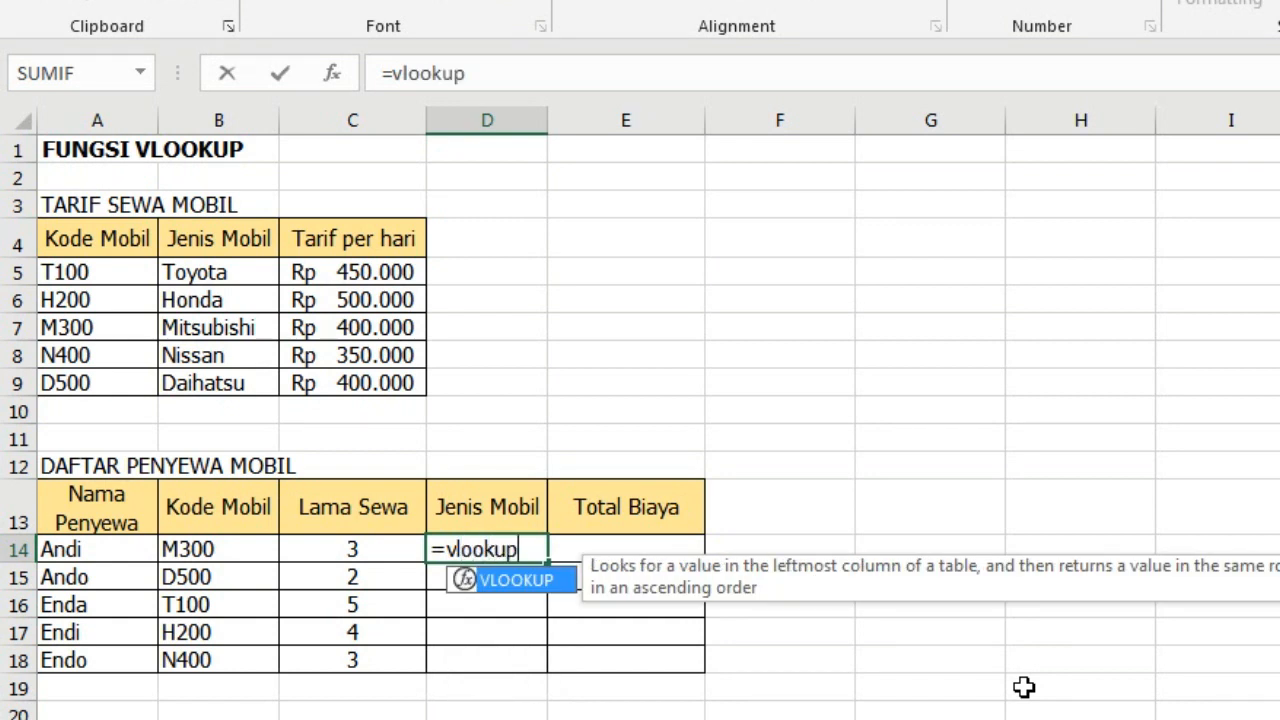
text(()
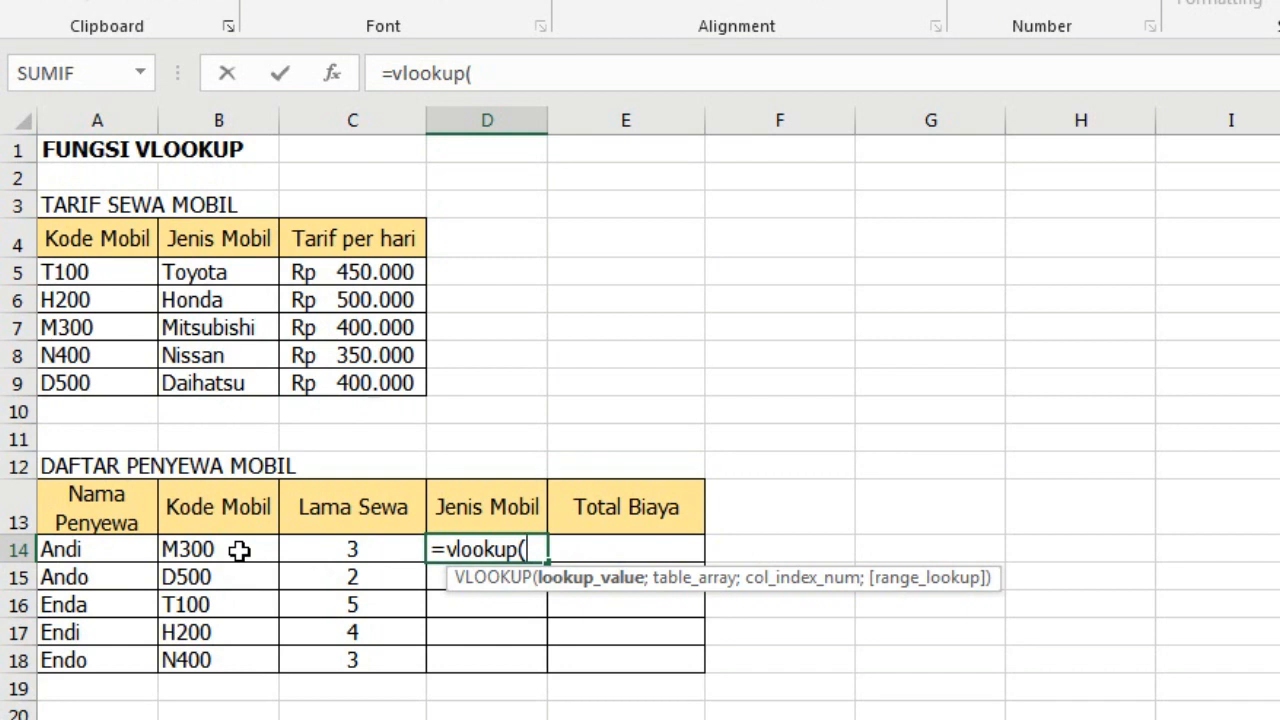
click(239, 549)
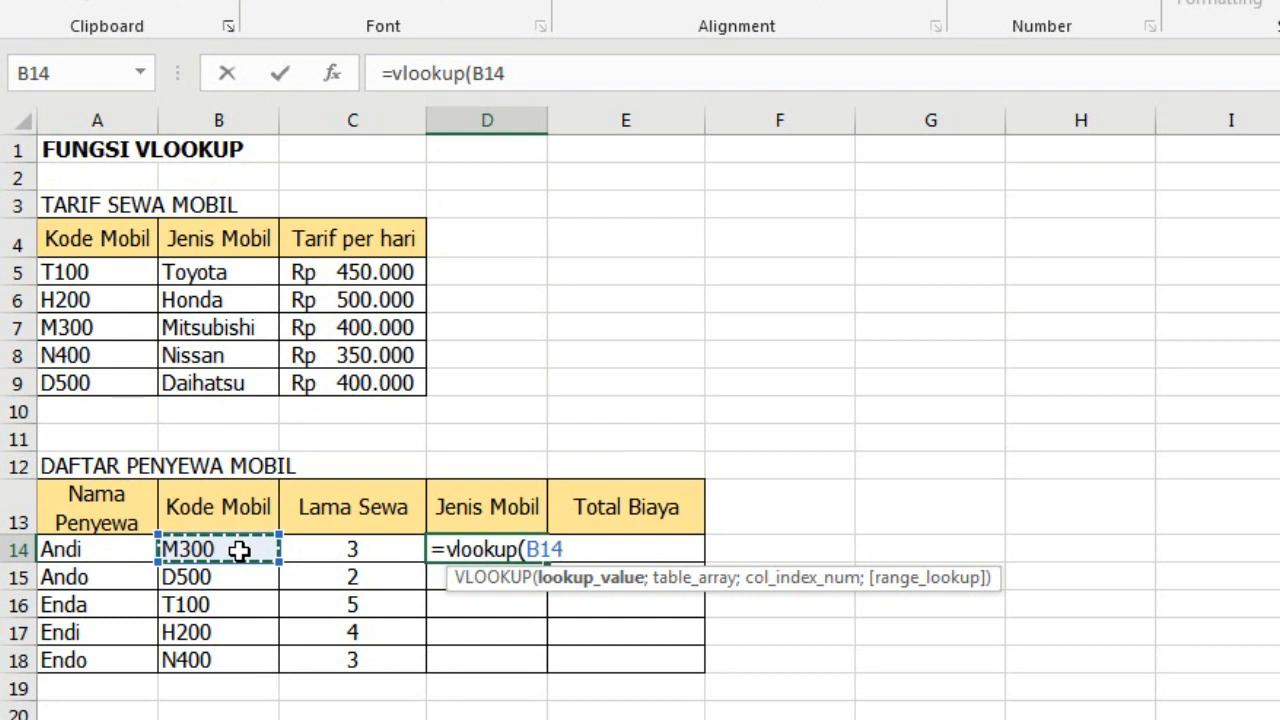
text(;)
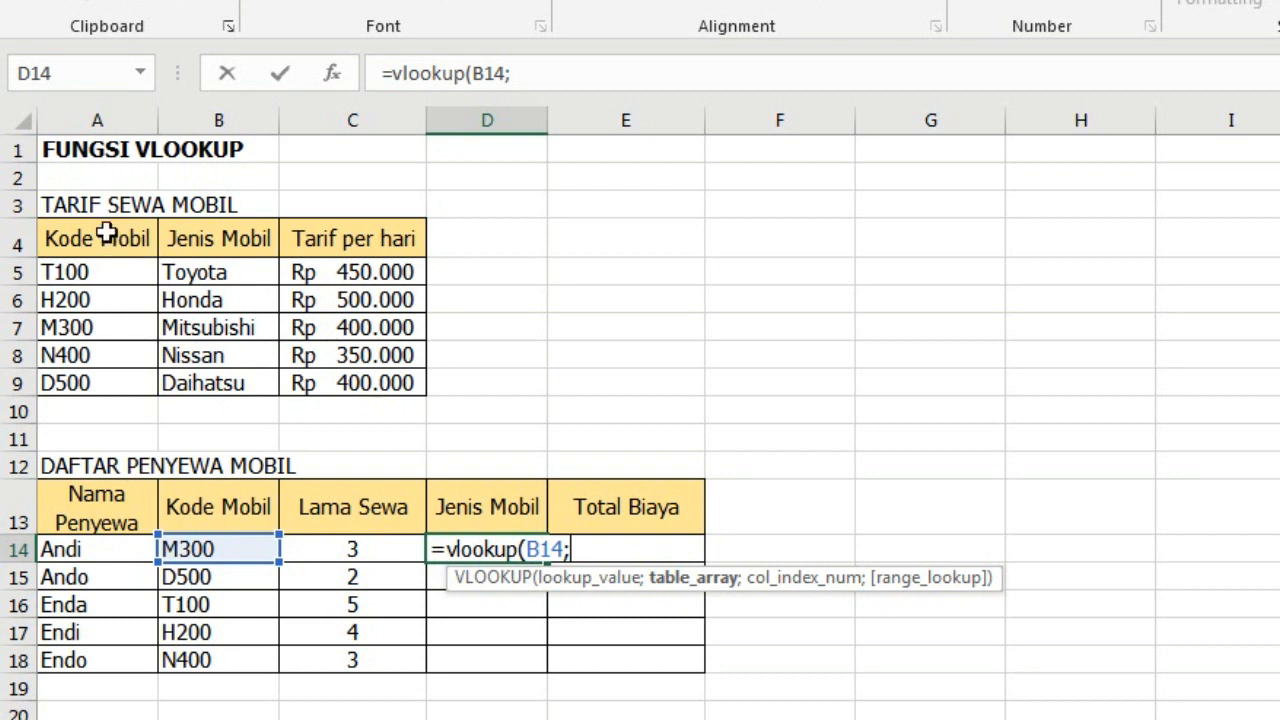
drag(90, 238, 343, 383)
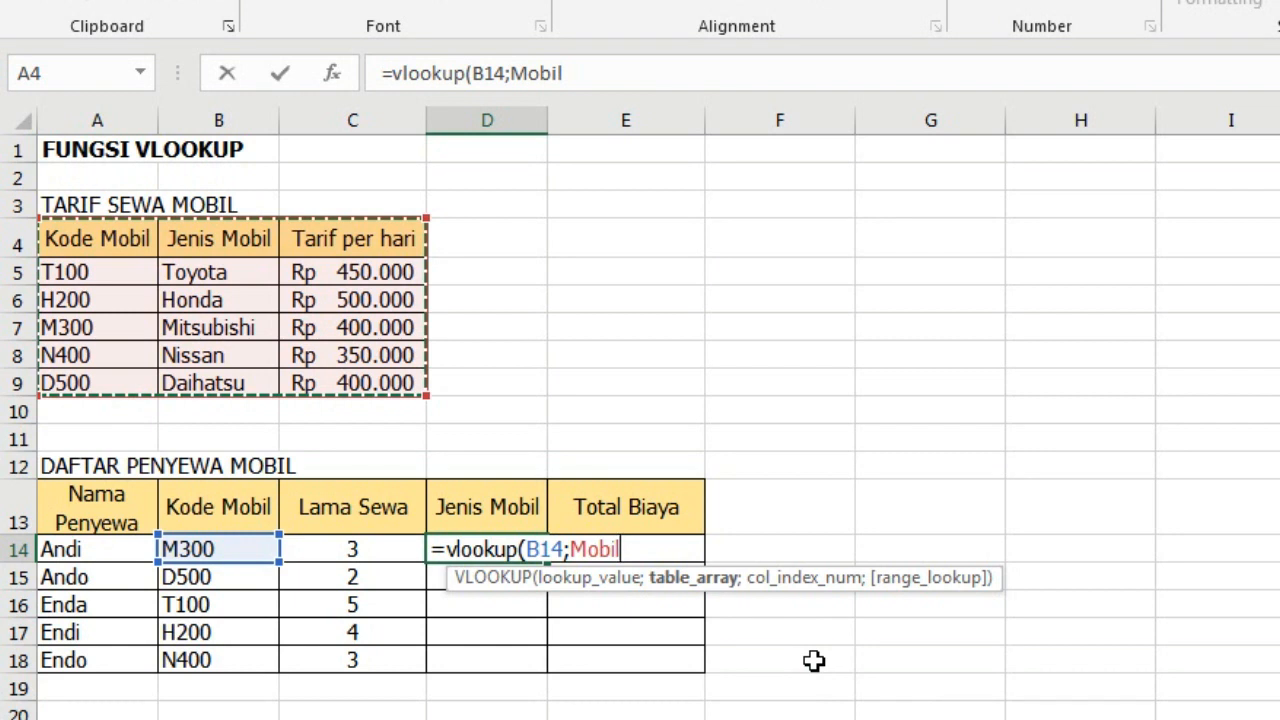
text(;)
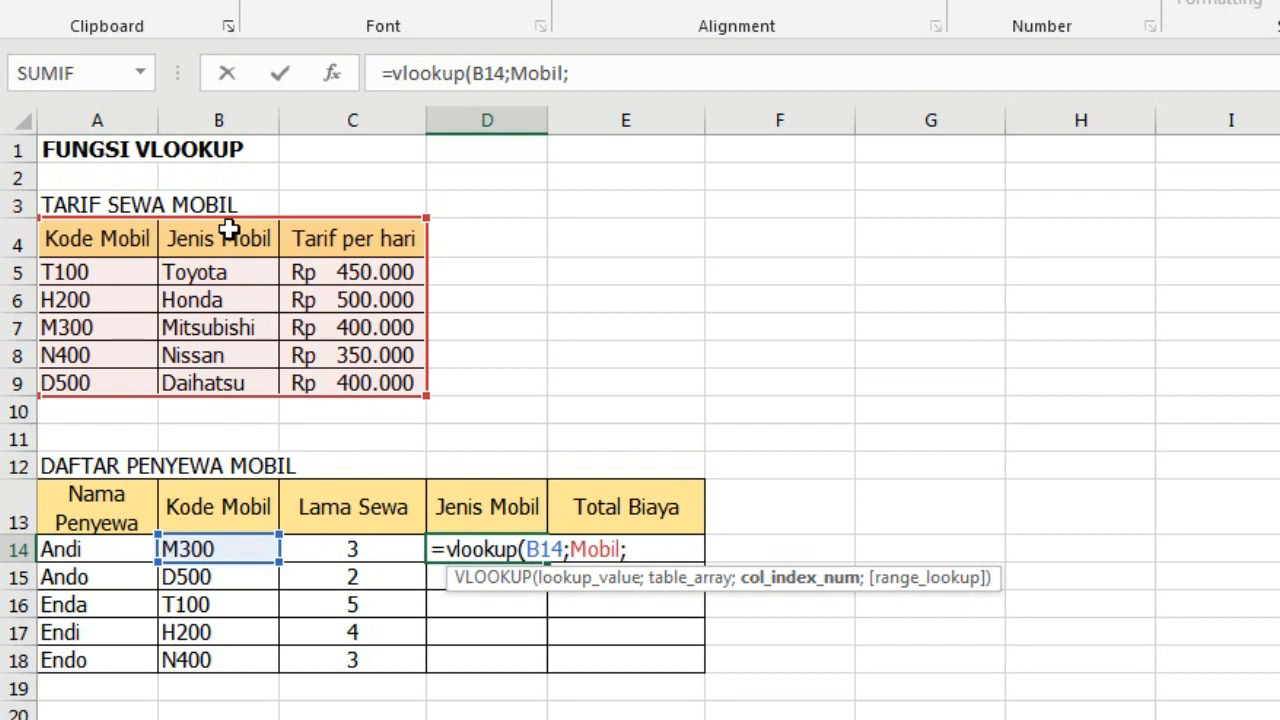
Step: Complete the D14 VLOOKUP with column index 2 and False for an exact match, and enter the formula
text(2;)
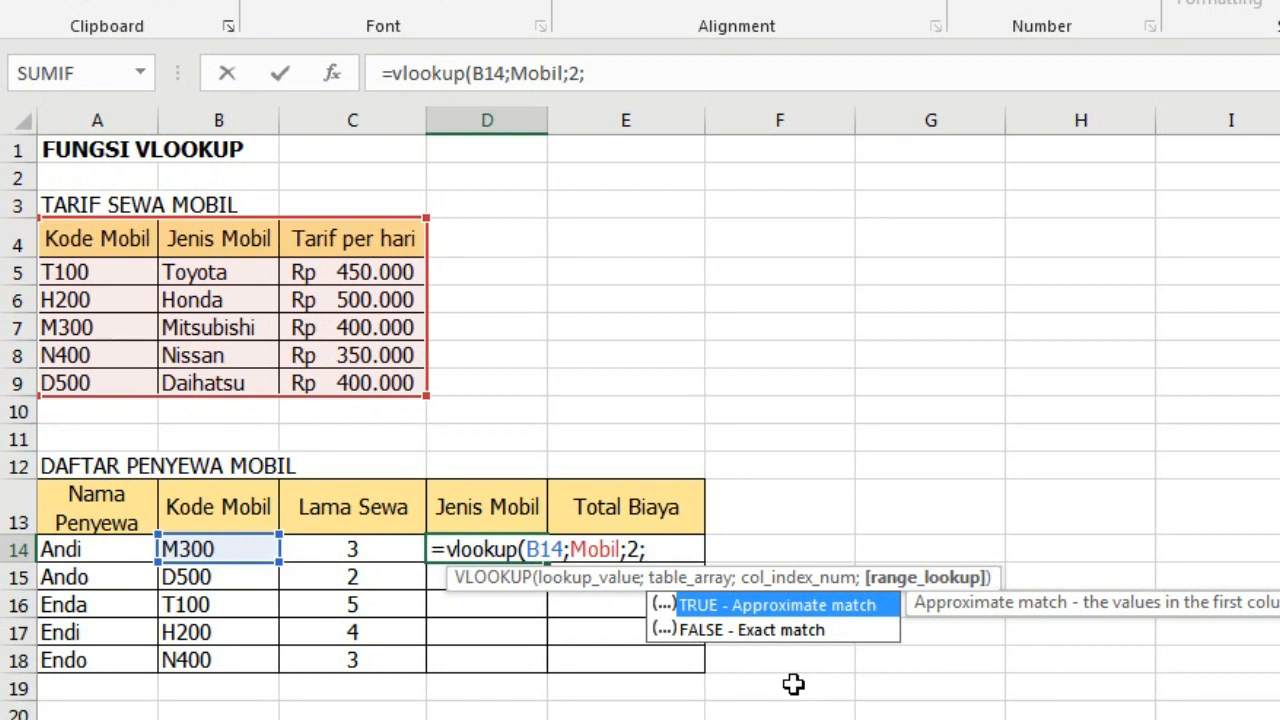
text(Flas)
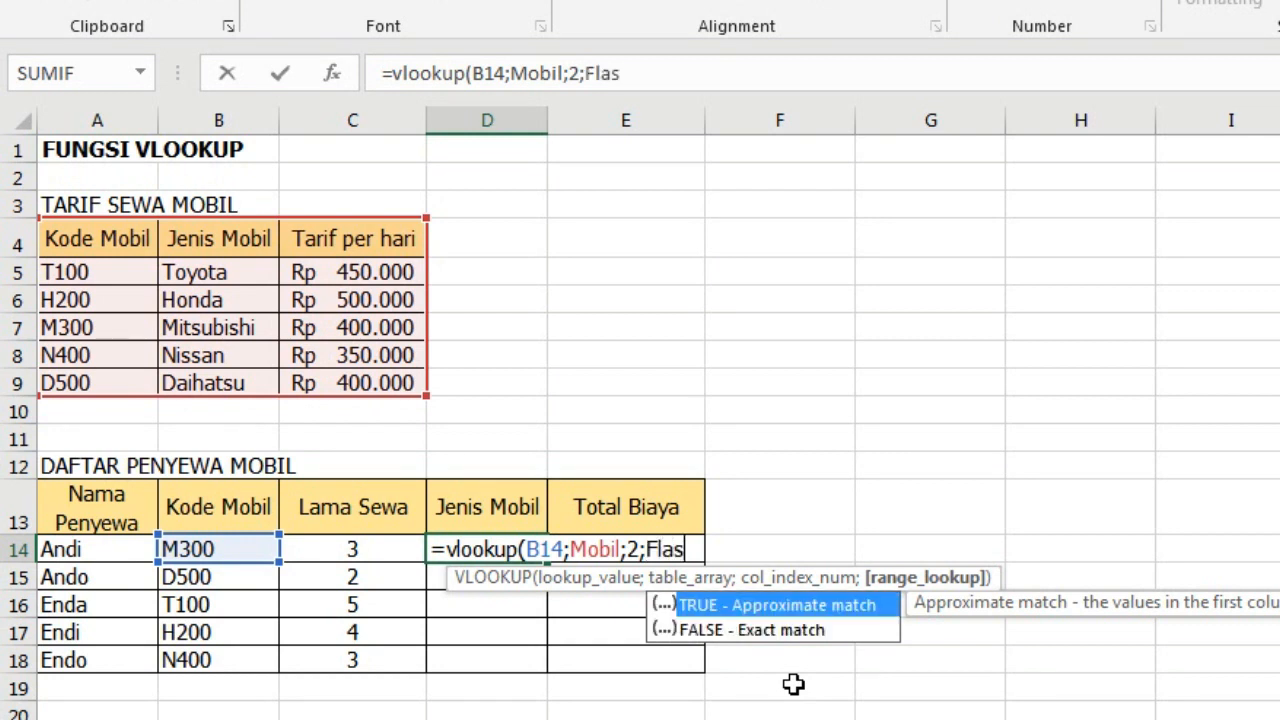
key(BackSpace)
key(BackSpace)
key(BackSpace)
text(alse)
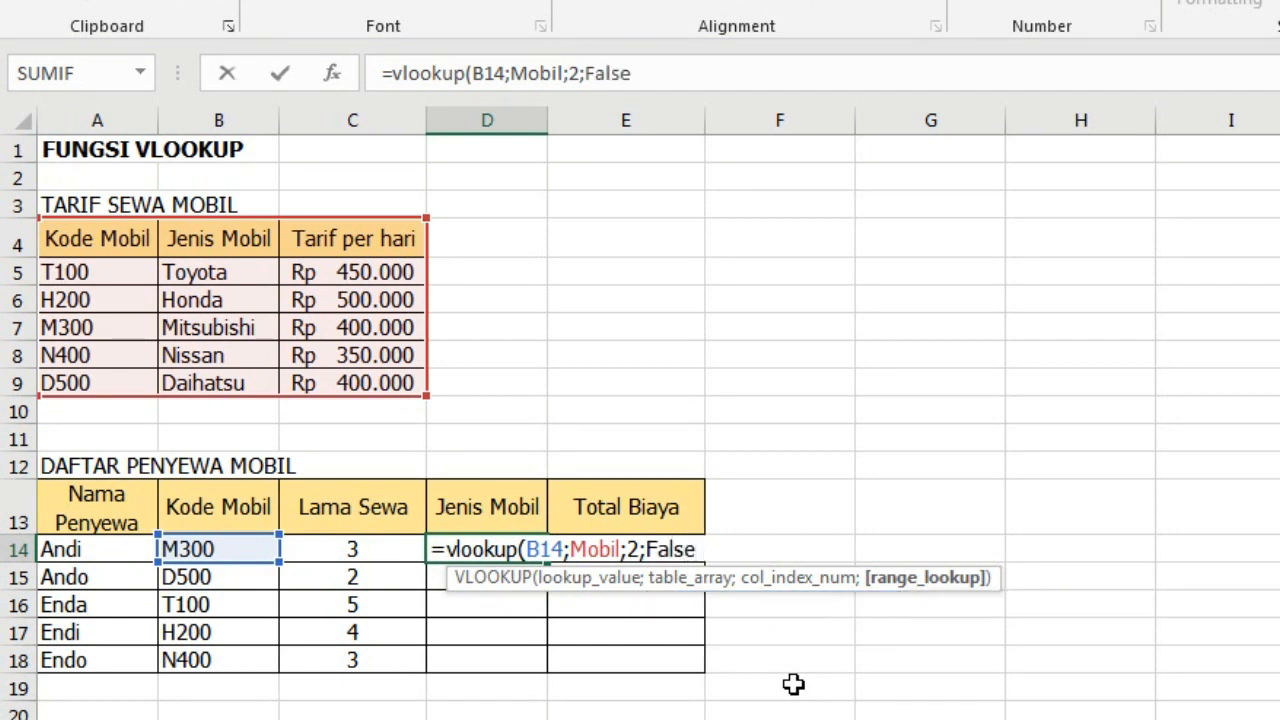
text())
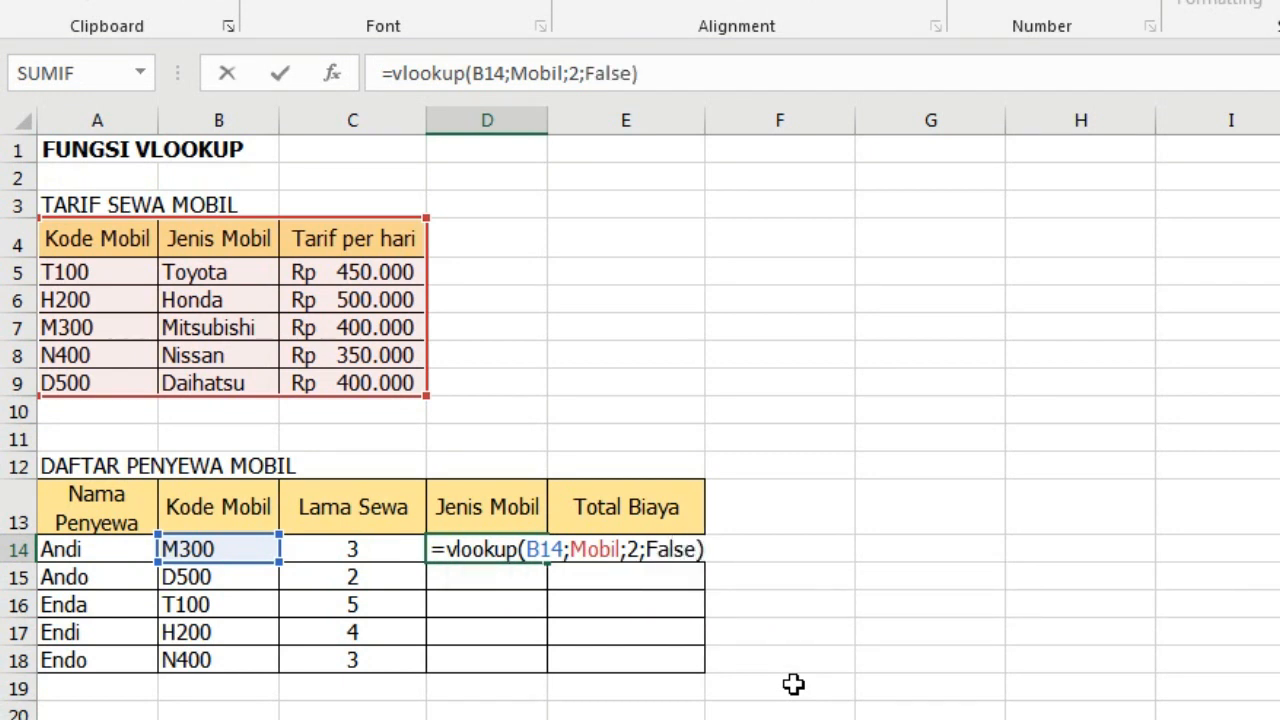
key(Return)
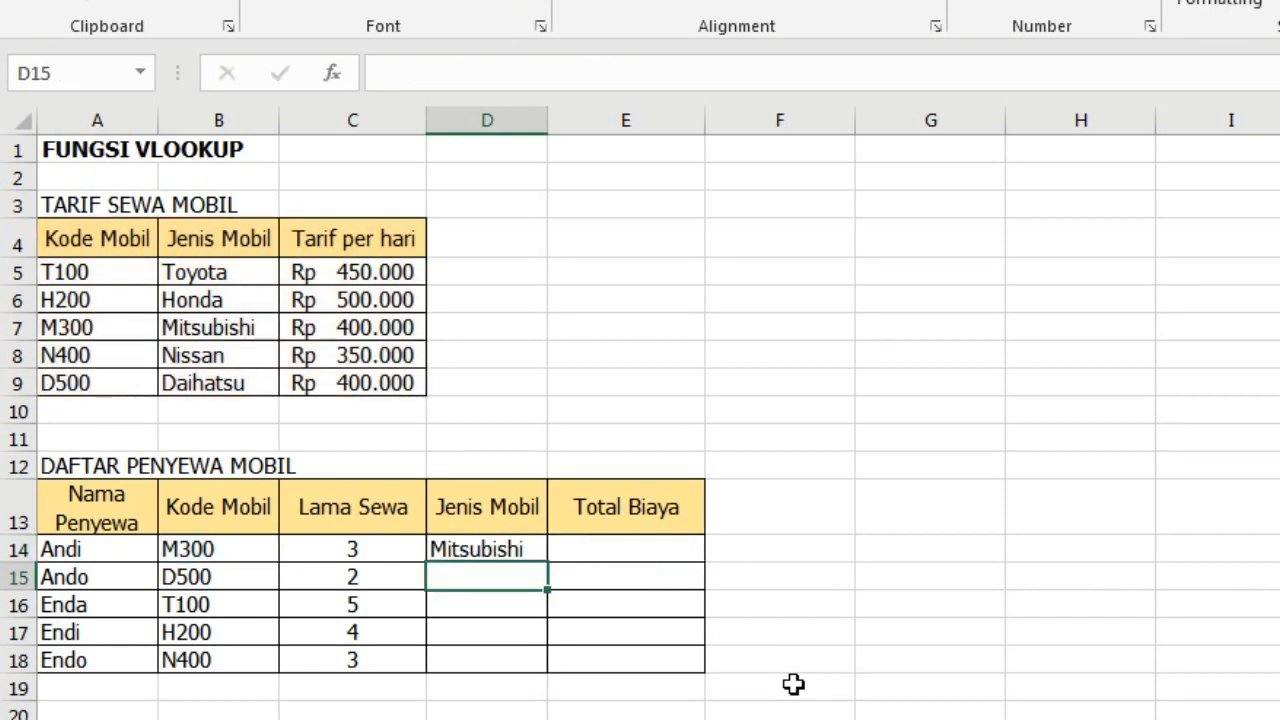
Step: Check D14 against the M300 row of the rate table and fill its formula down through D18
click(530, 549)
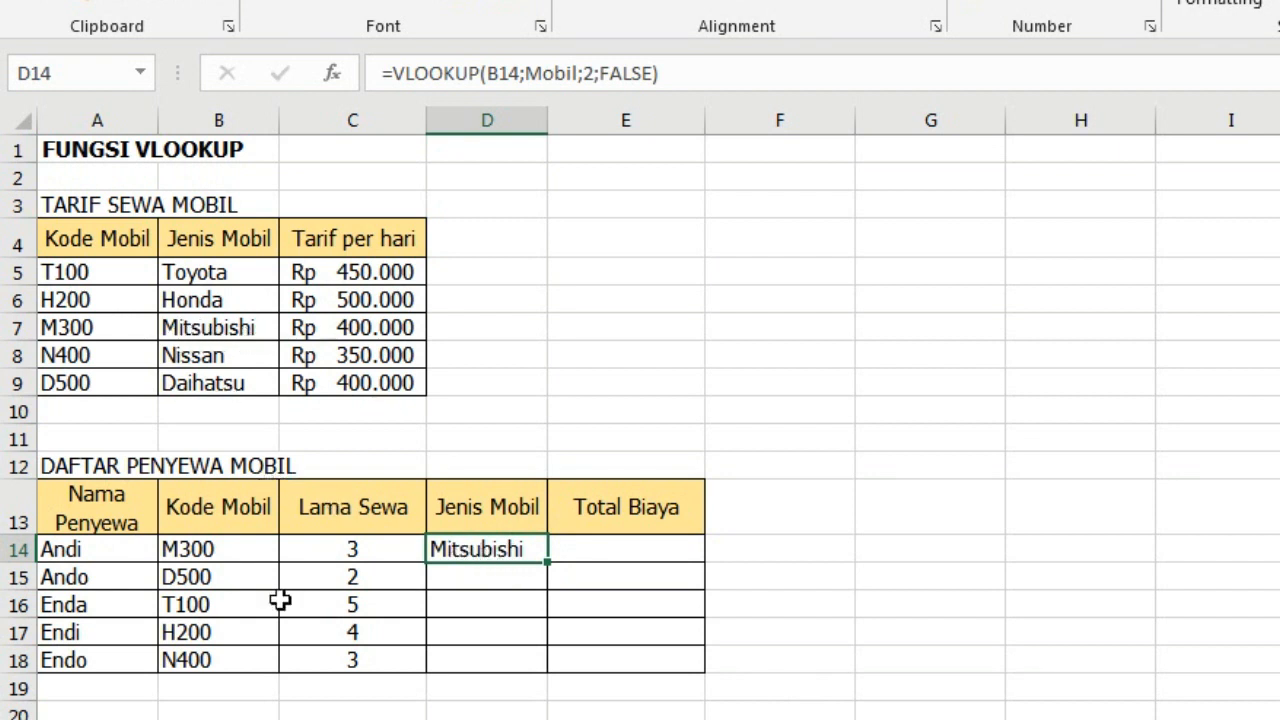
drag(127, 322, 175, 331)
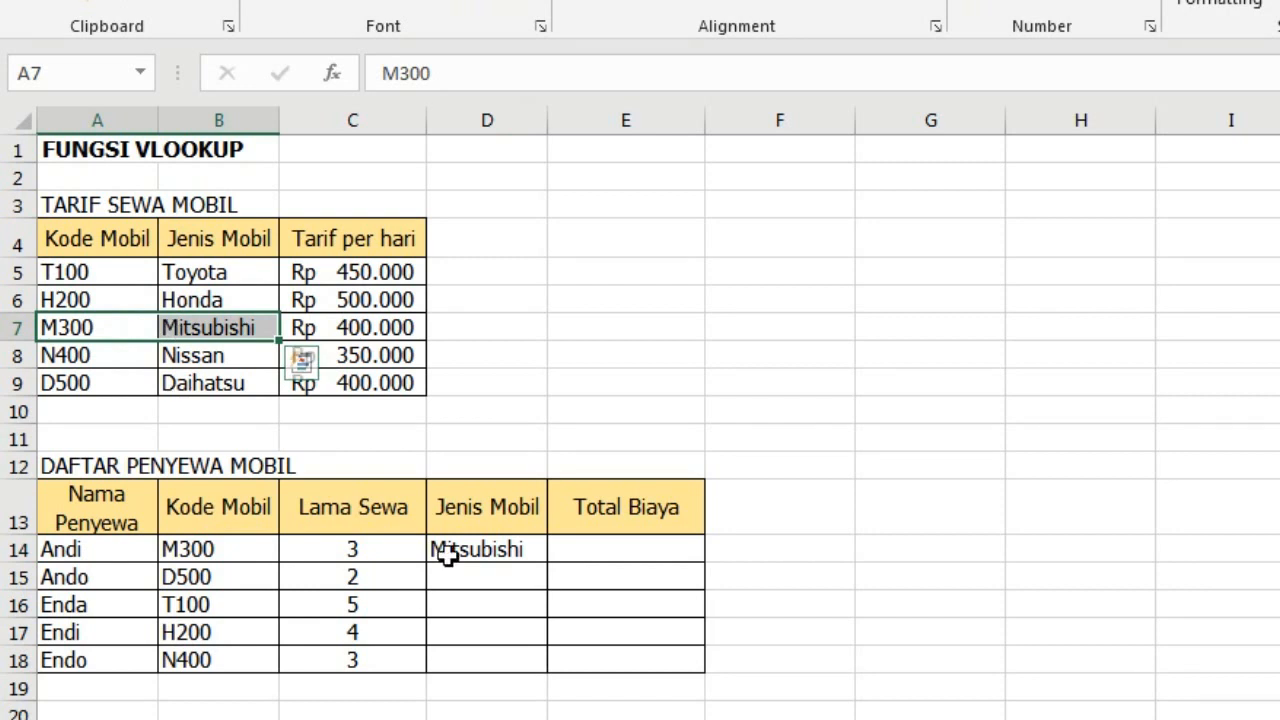
click(500, 549)
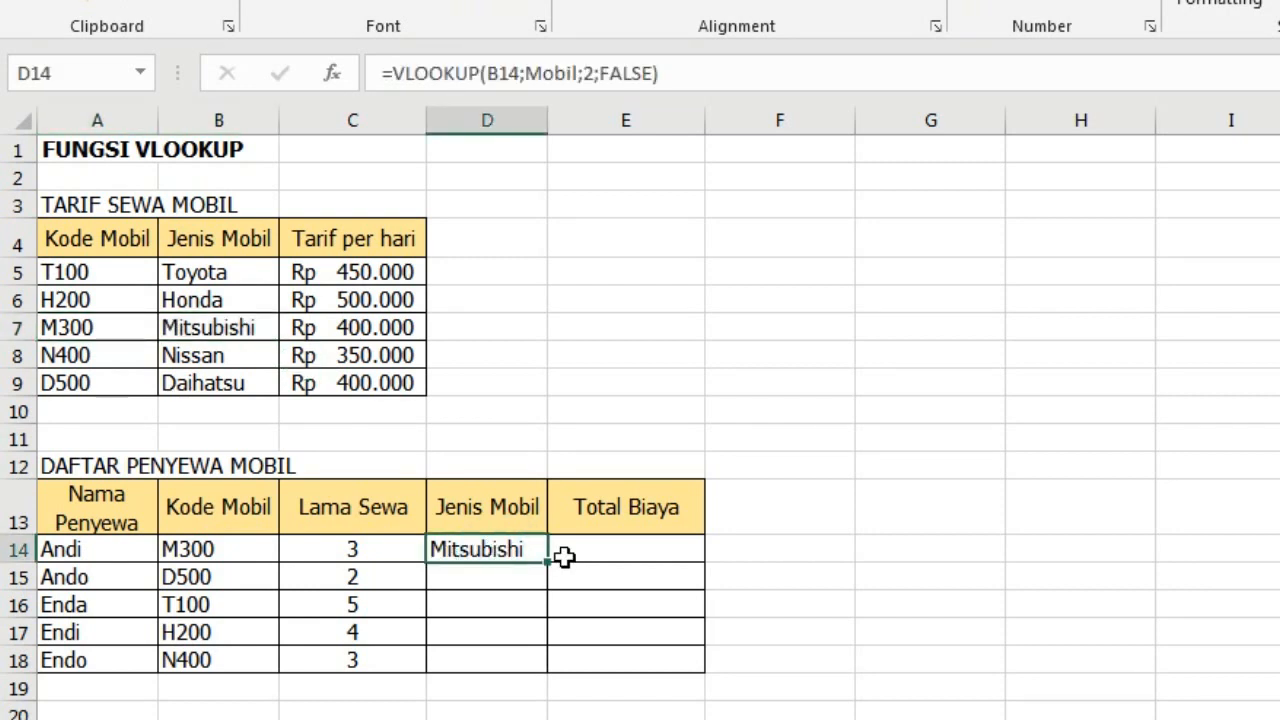
drag(553, 563, 532, 660)
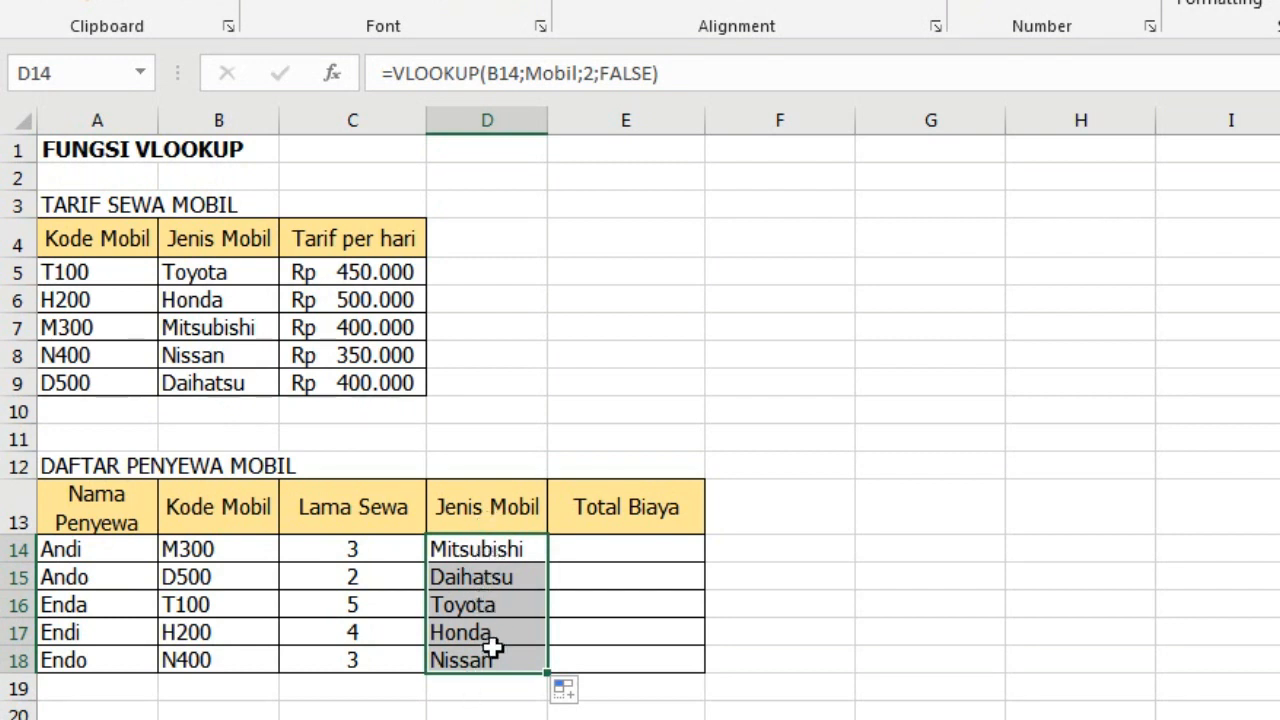
Step: Start a VLOOKUP formula in E14 with B14 as the lookup value and the Mobil range as the table array
click(680, 554)
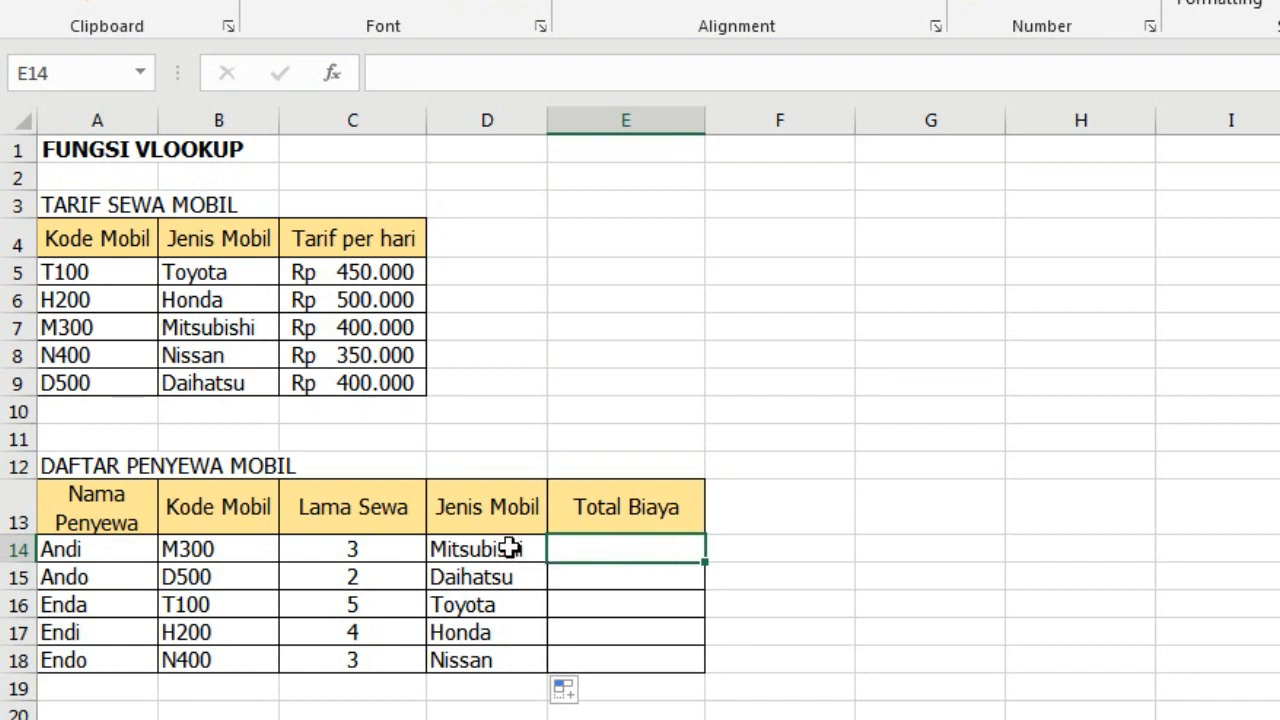
click(371, 337)
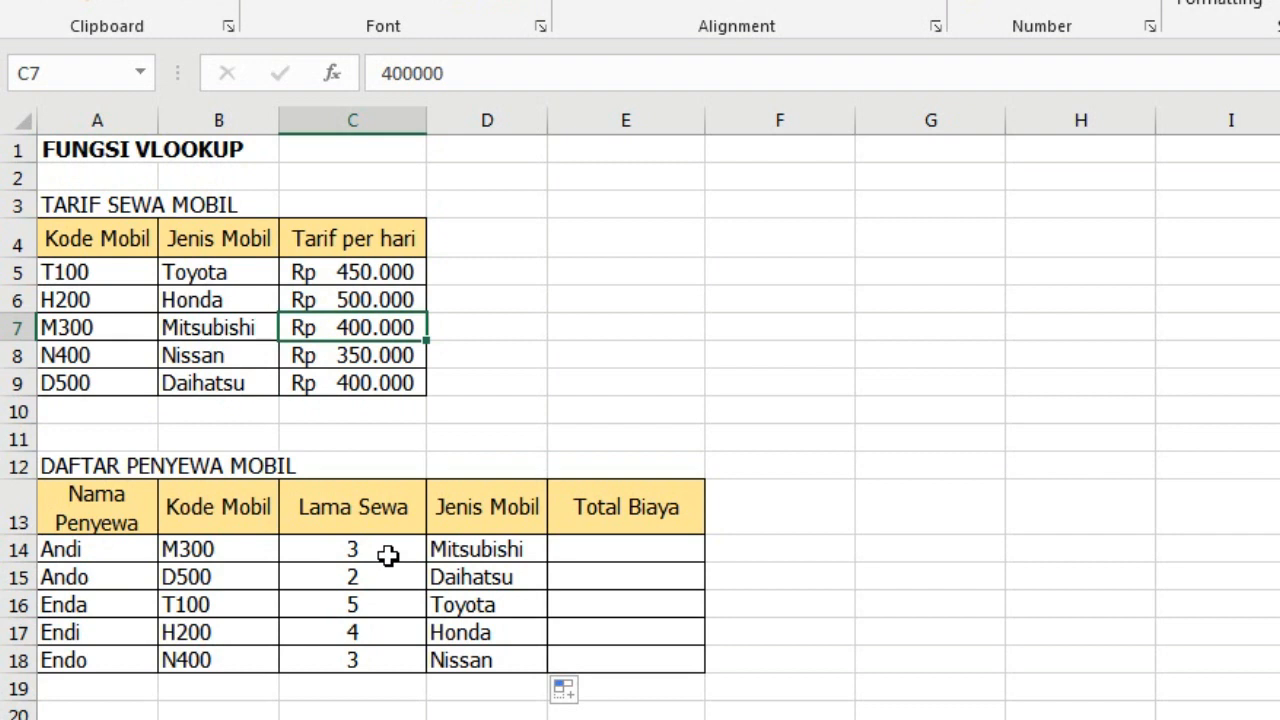
click(628, 548)
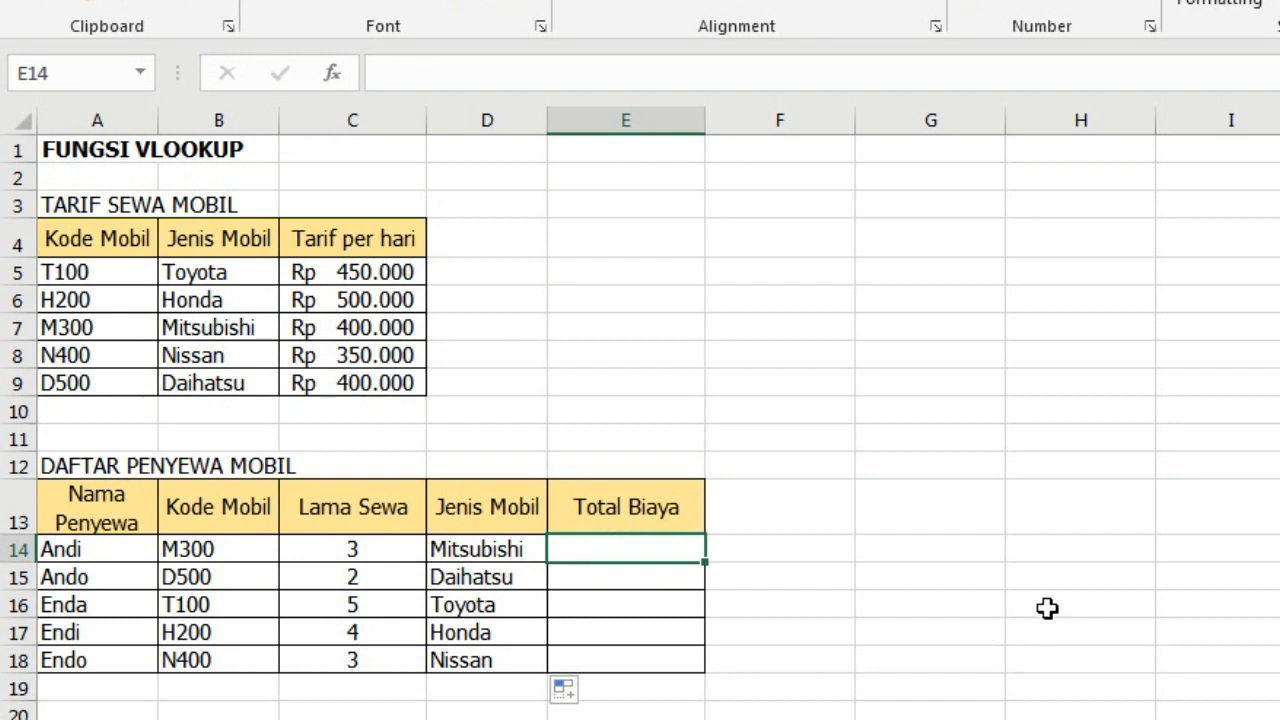
text(=)
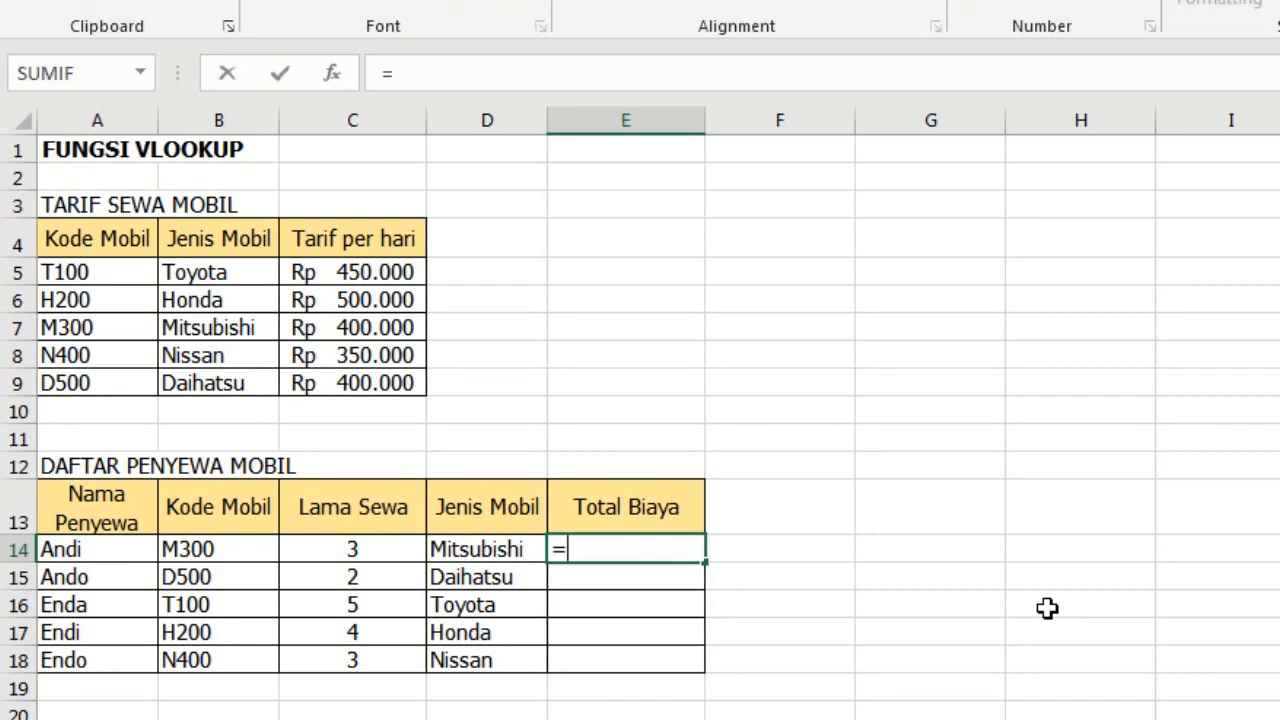
text(vlo)
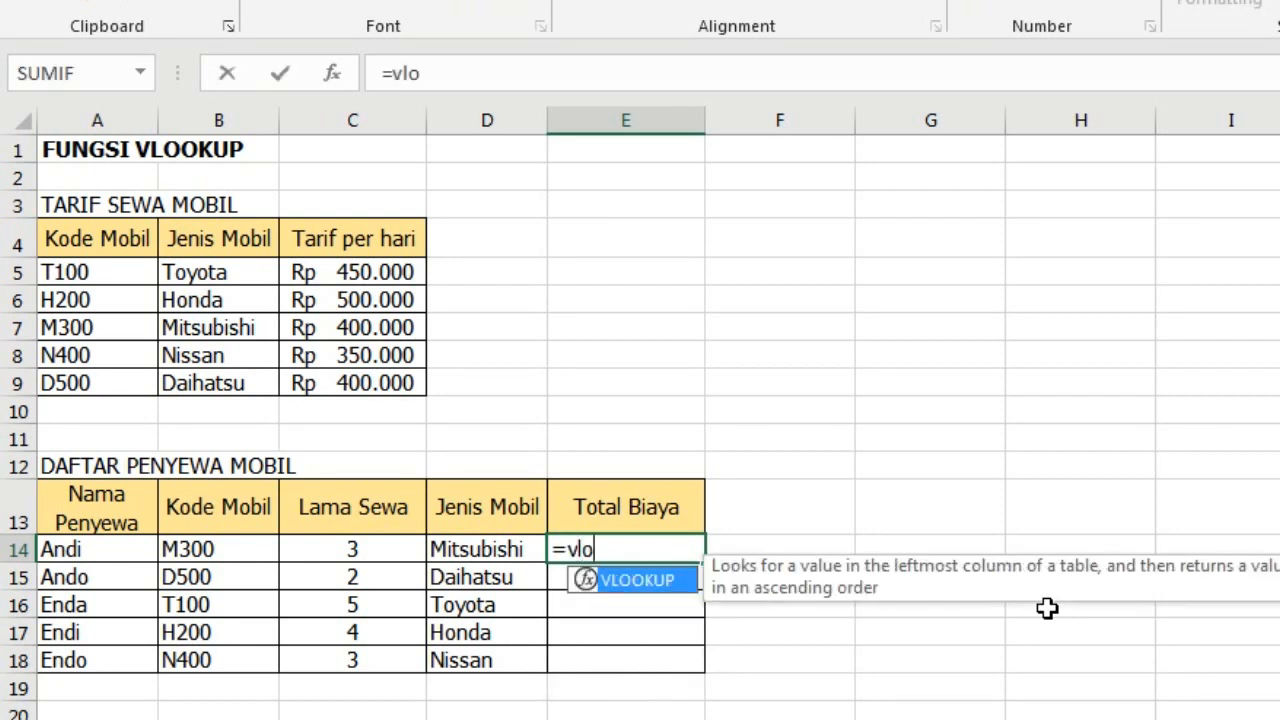
text(okup)
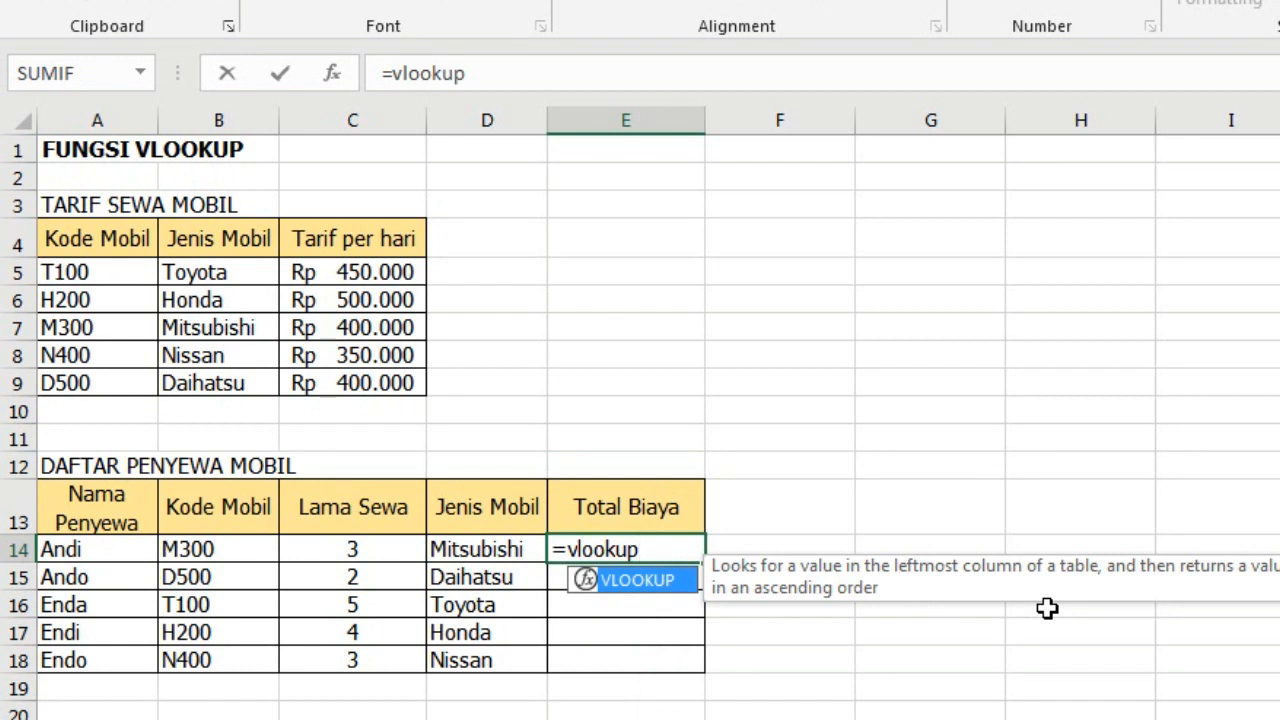
text(()
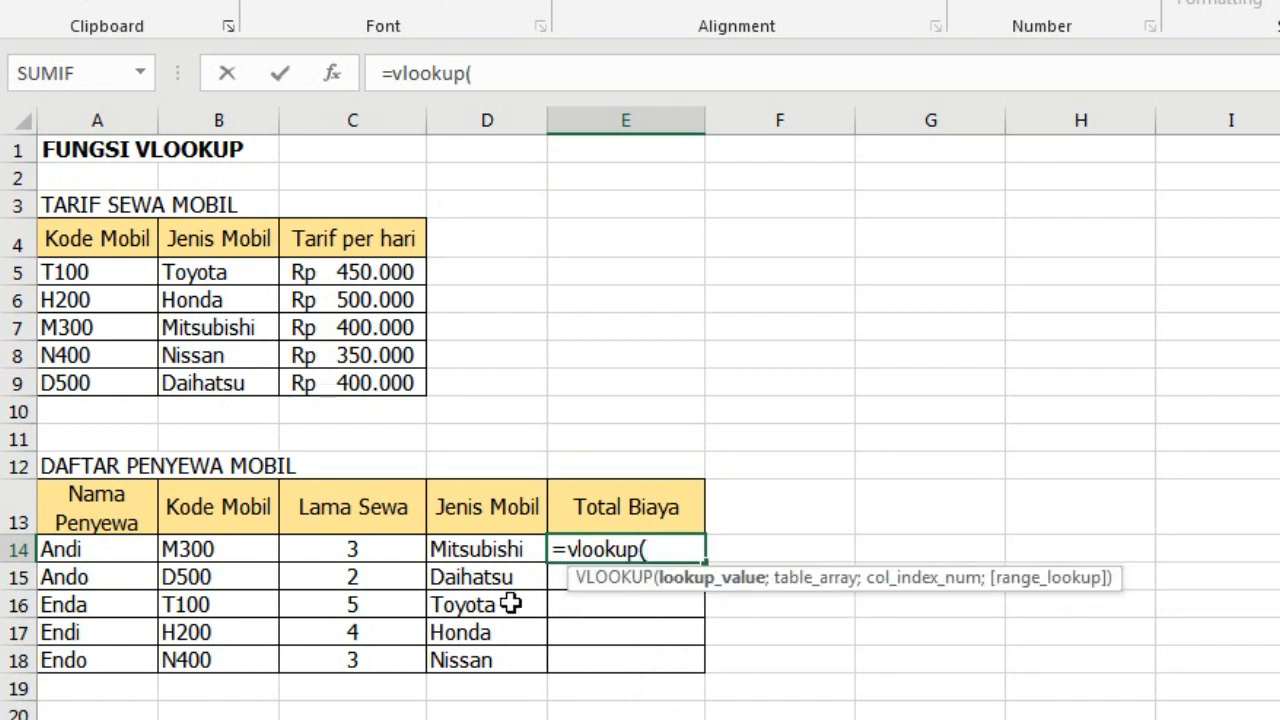
click(214, 549)
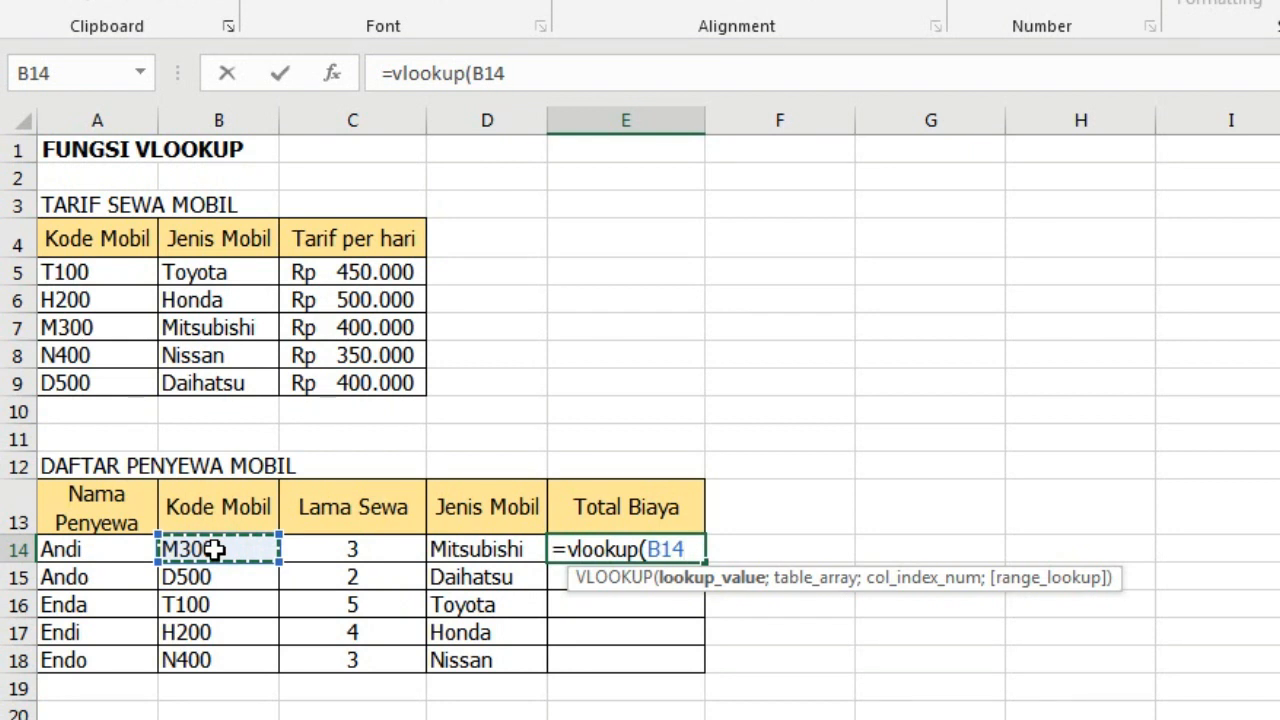
text(;)
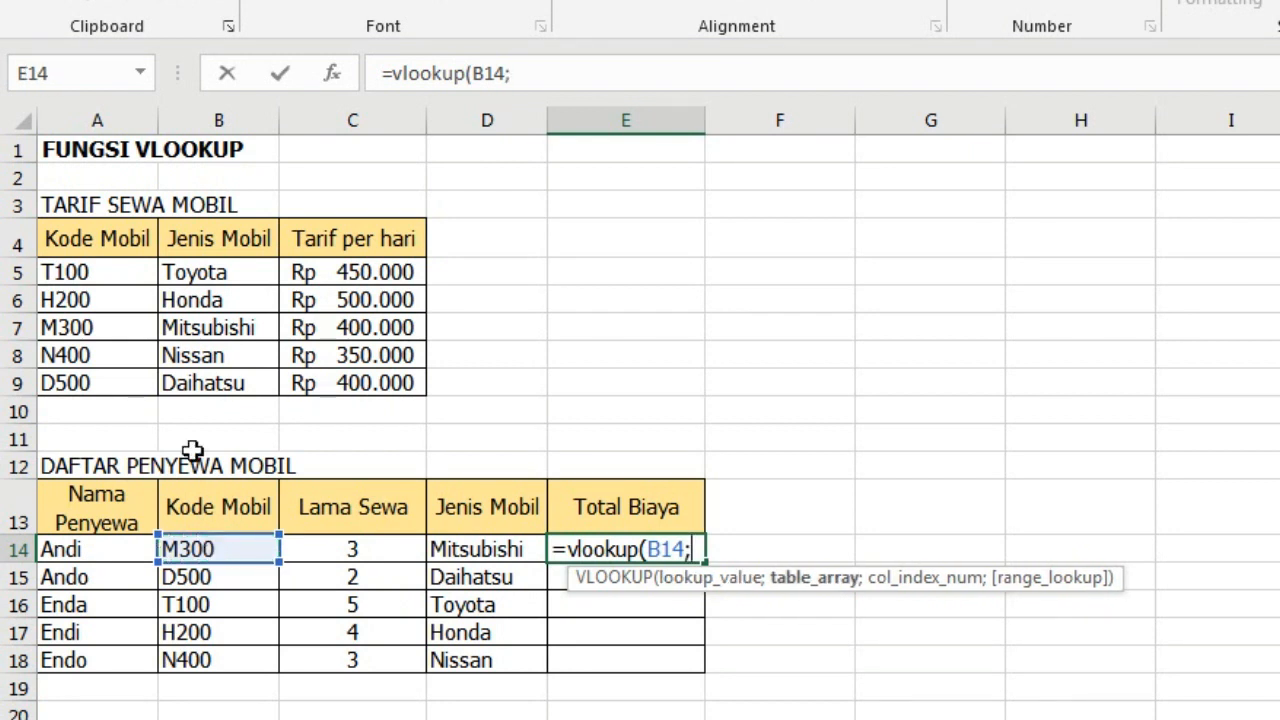
drag(124, 243, 358, 390)
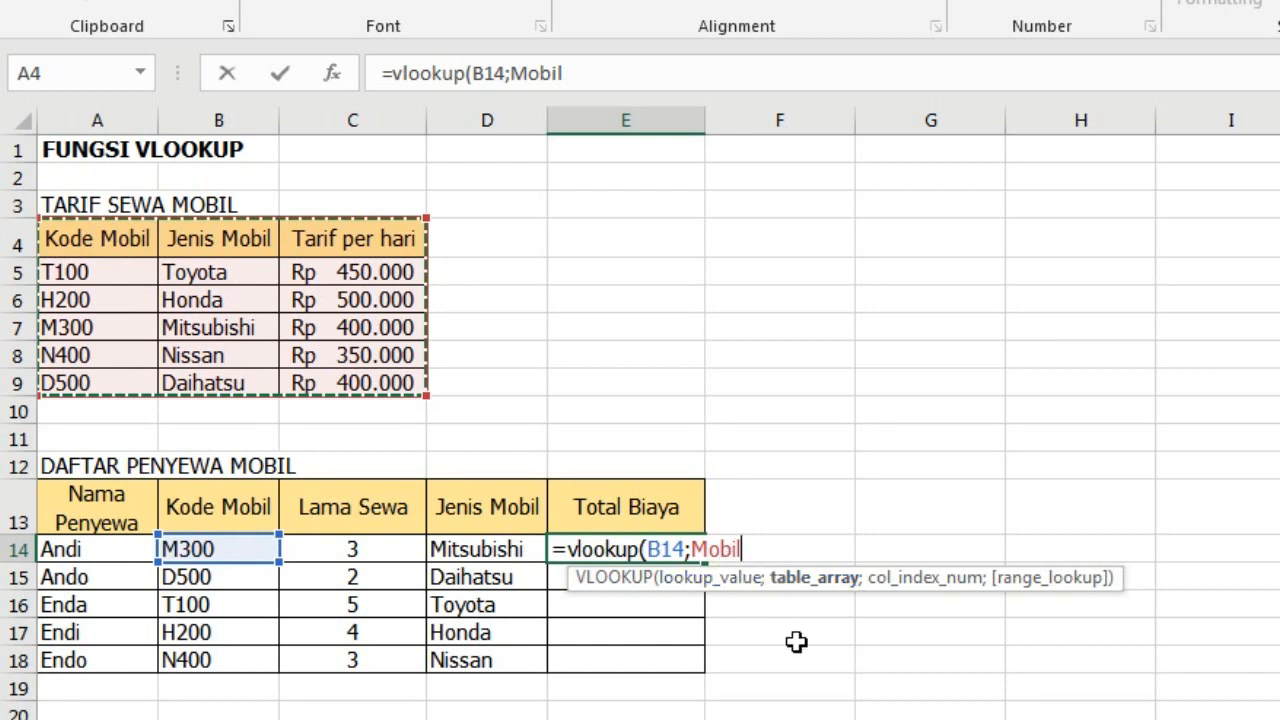
Step: Complete the E14 VLOOKUP arguments with column index 3 and False for an exact match, closing the parenthesis
text(;)
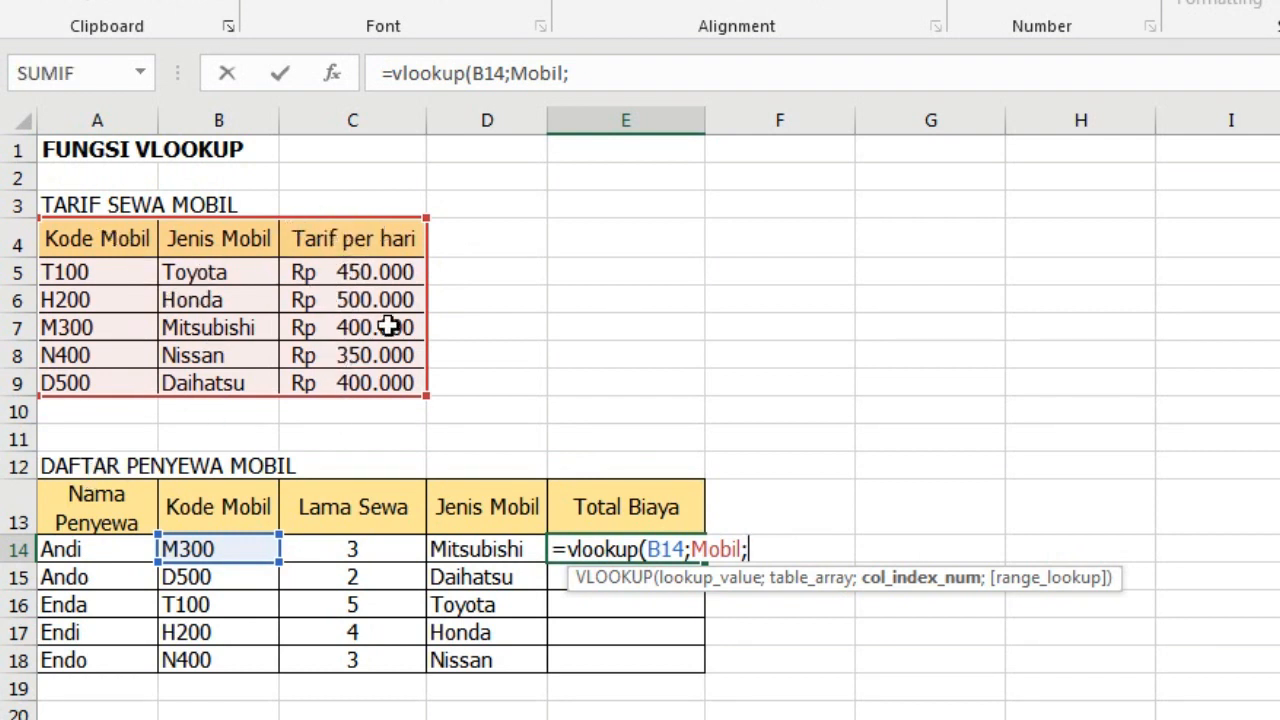
text(3;)
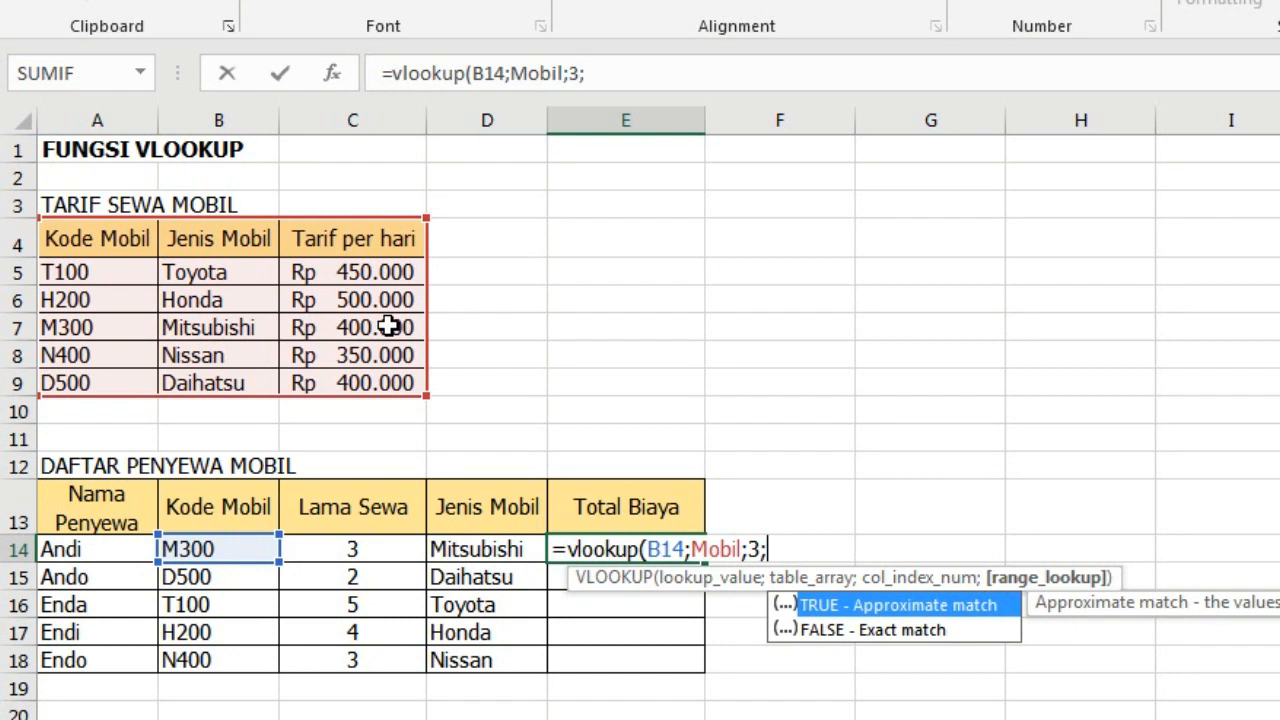
text(Flas)
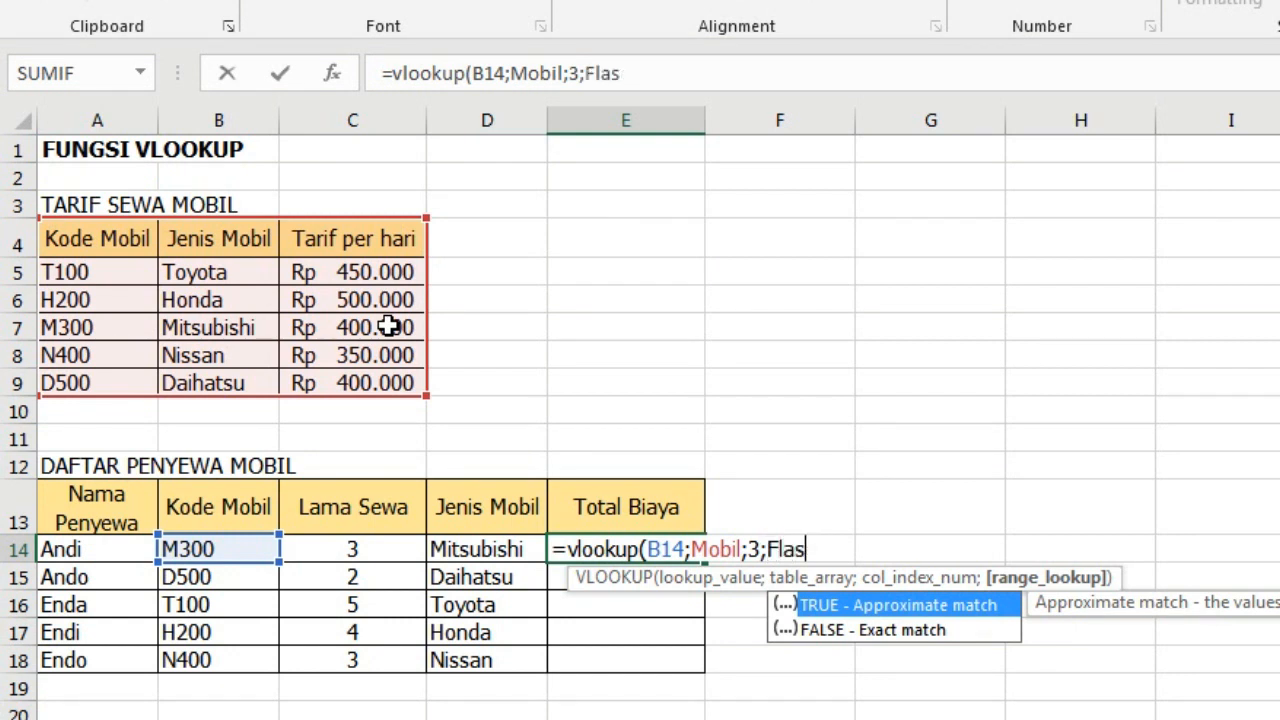
key(BackSpace)
key(BackSpace)
key(BackSpace)
text(alse))
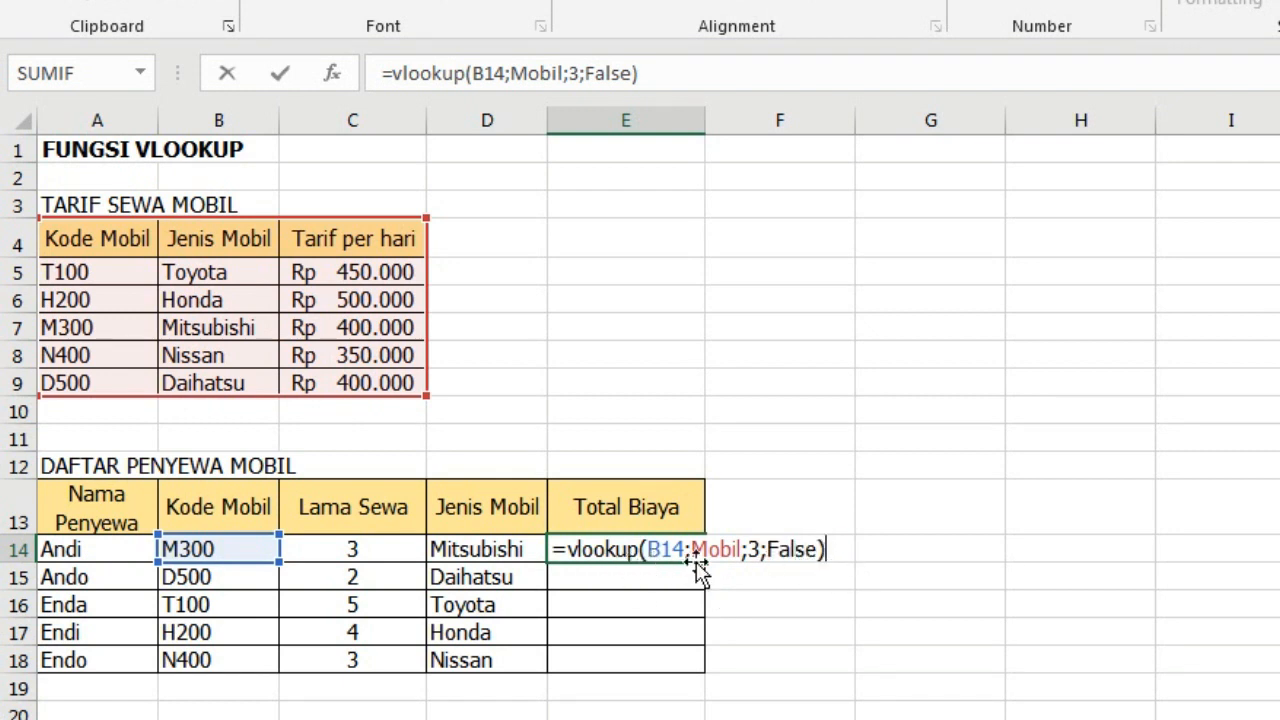
Step: Enclose the E14 VLOOKUP in parentheses, multiply it by the rental duration in C14, and enter the formula
click(568, 550)
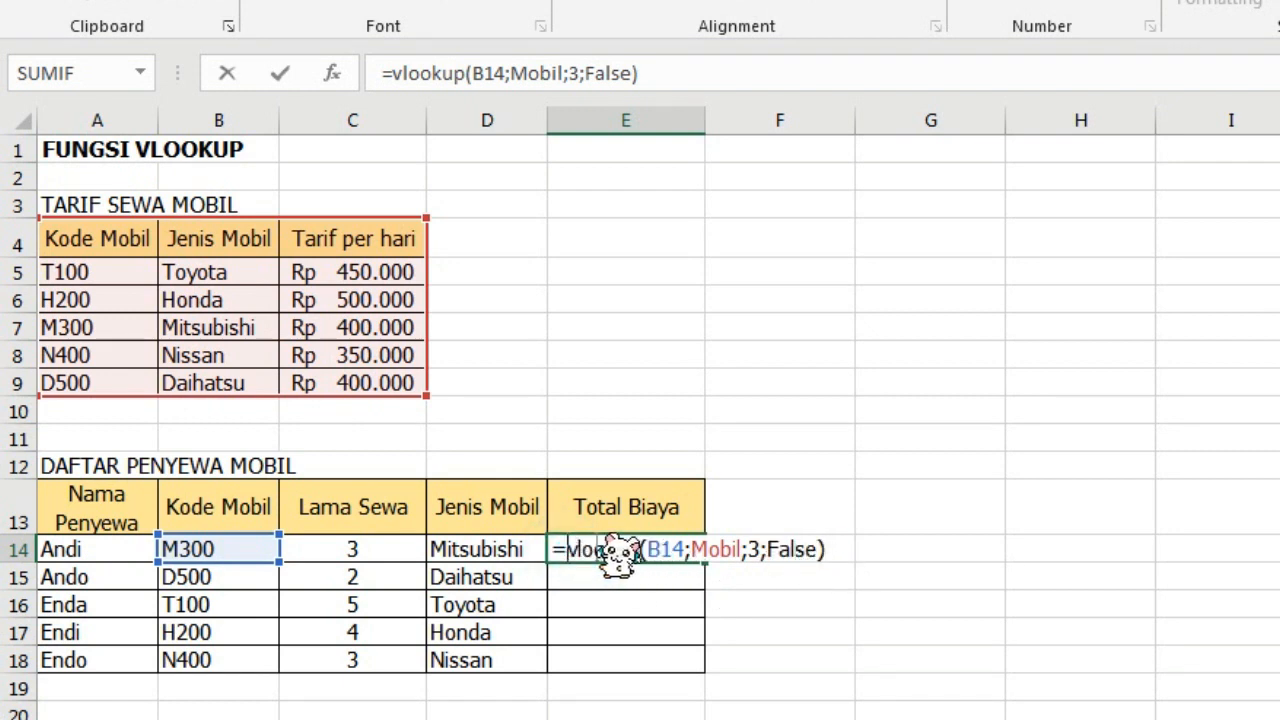
text(()
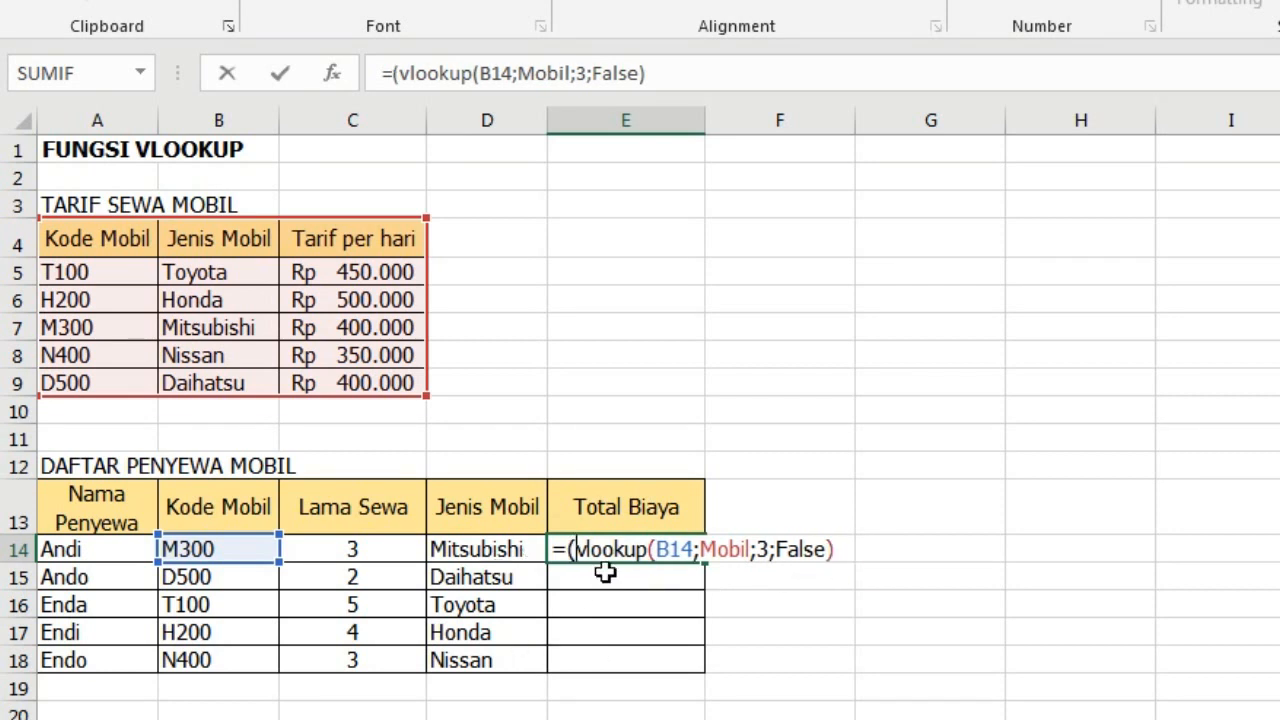
click(846, 550)
text())
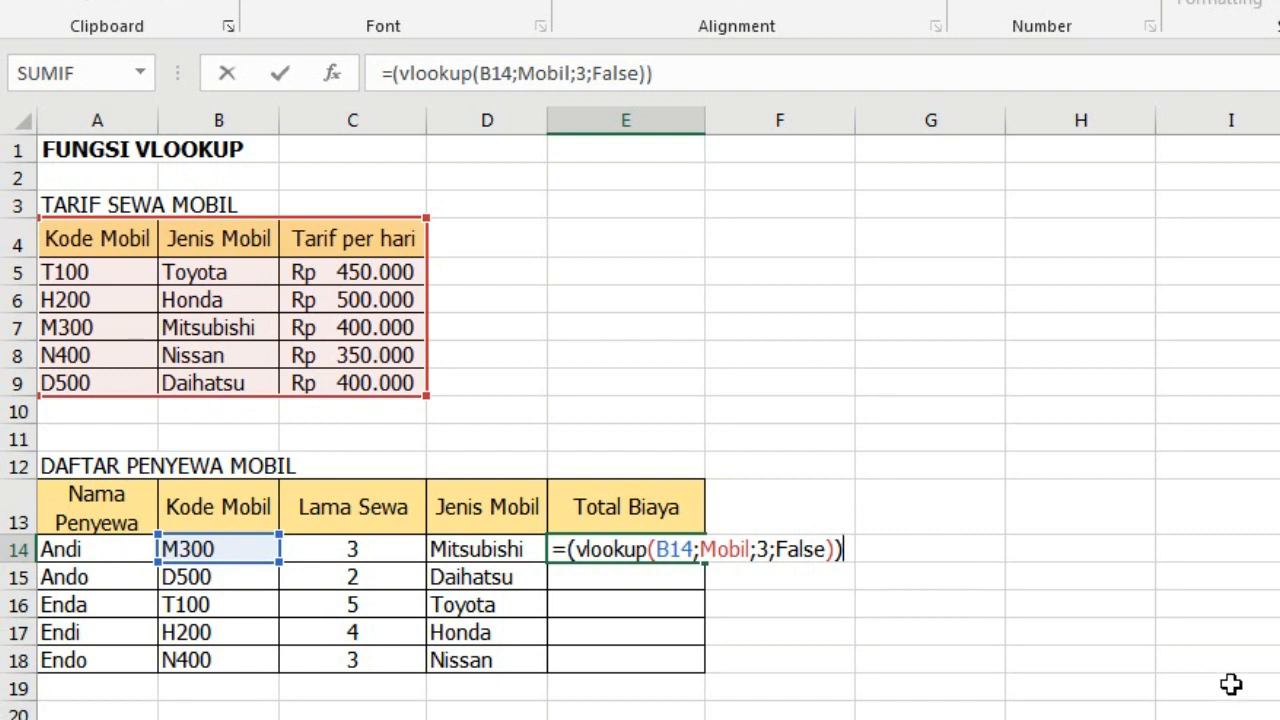
text(*)
click(380, 549)
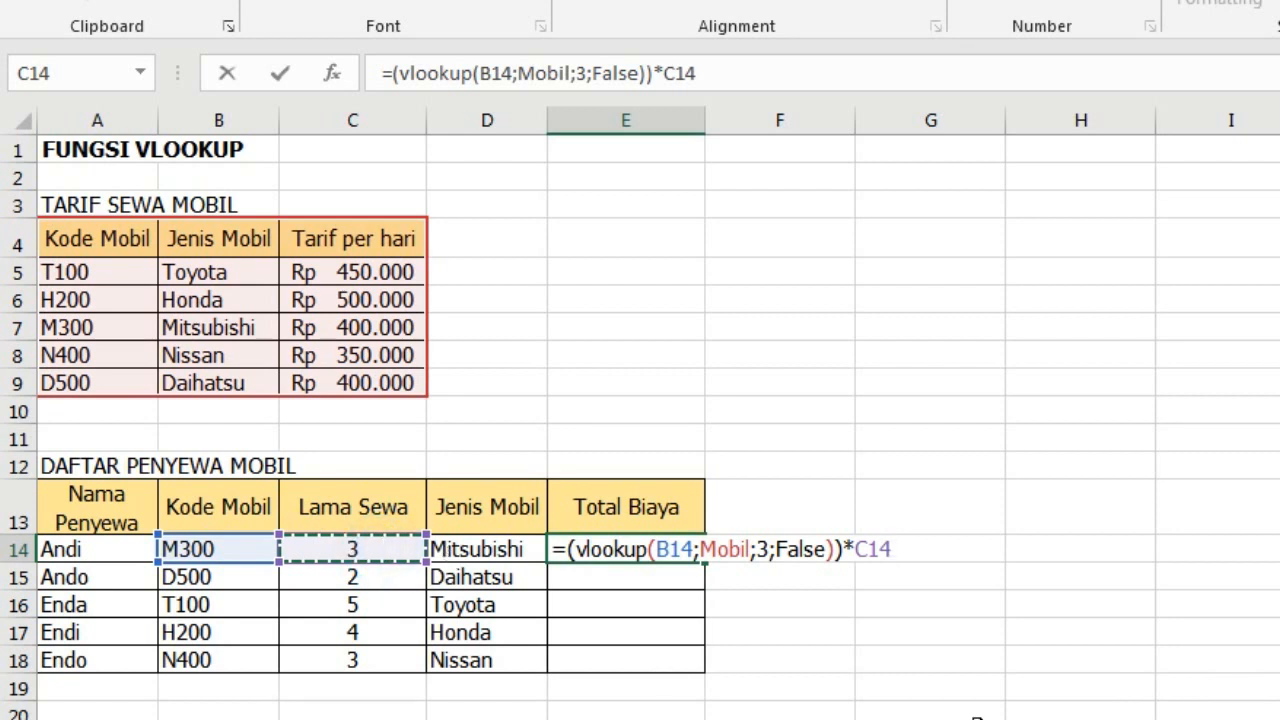
key(Return)
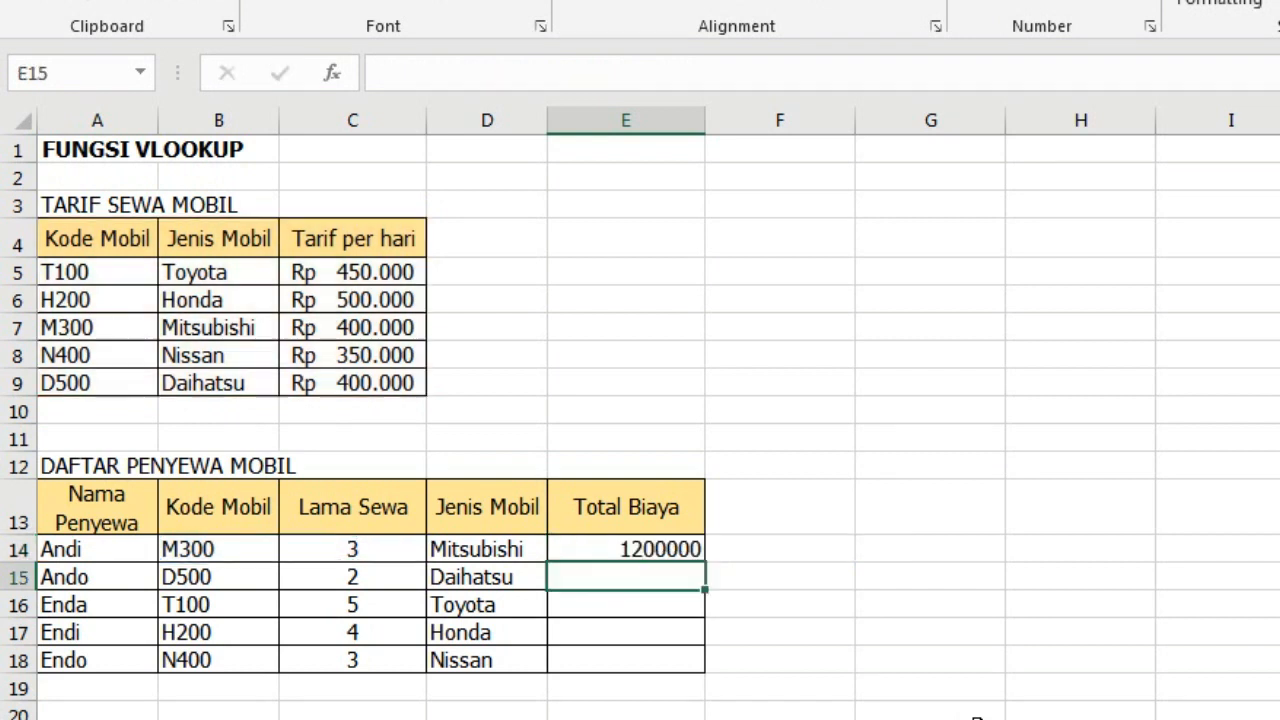
Step: Check E14 against the daily rate in C7 and the duration in C14, and fill its formula down through E18
click(665, 544)
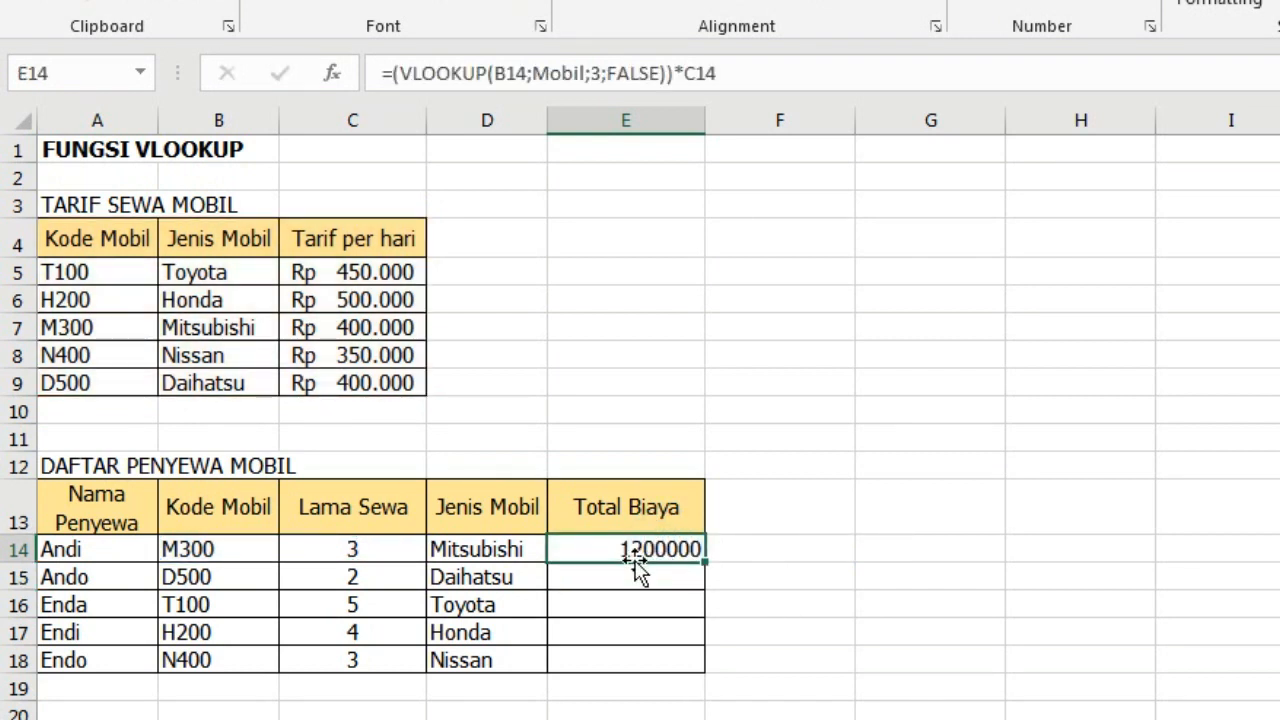
click(393, 324)
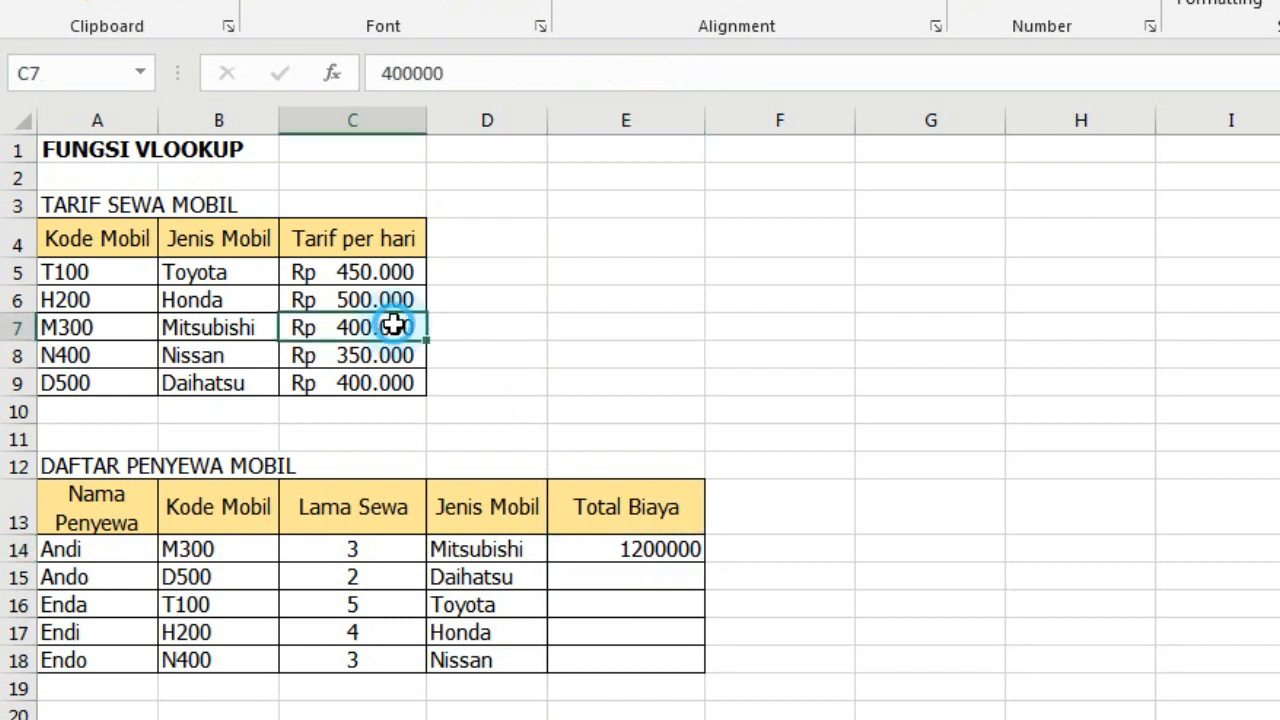
click(391, 545)
click(637, 552)
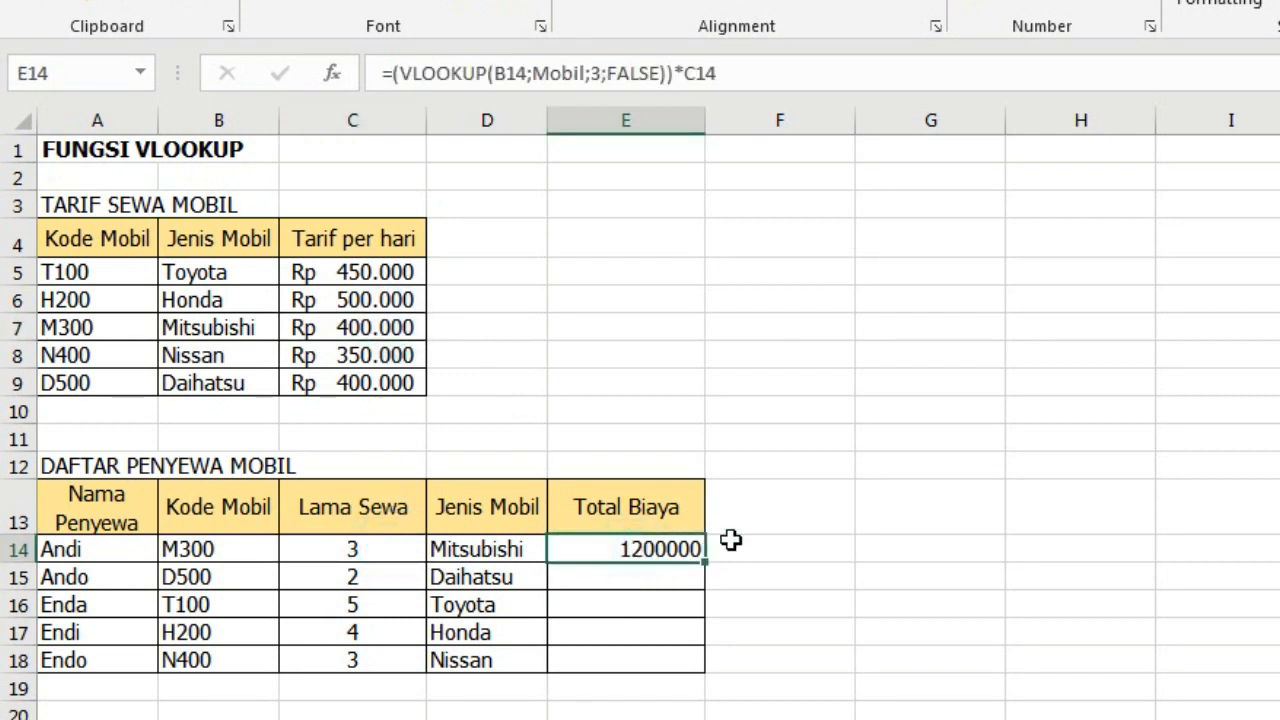
drag(707, 566, 706, 664)
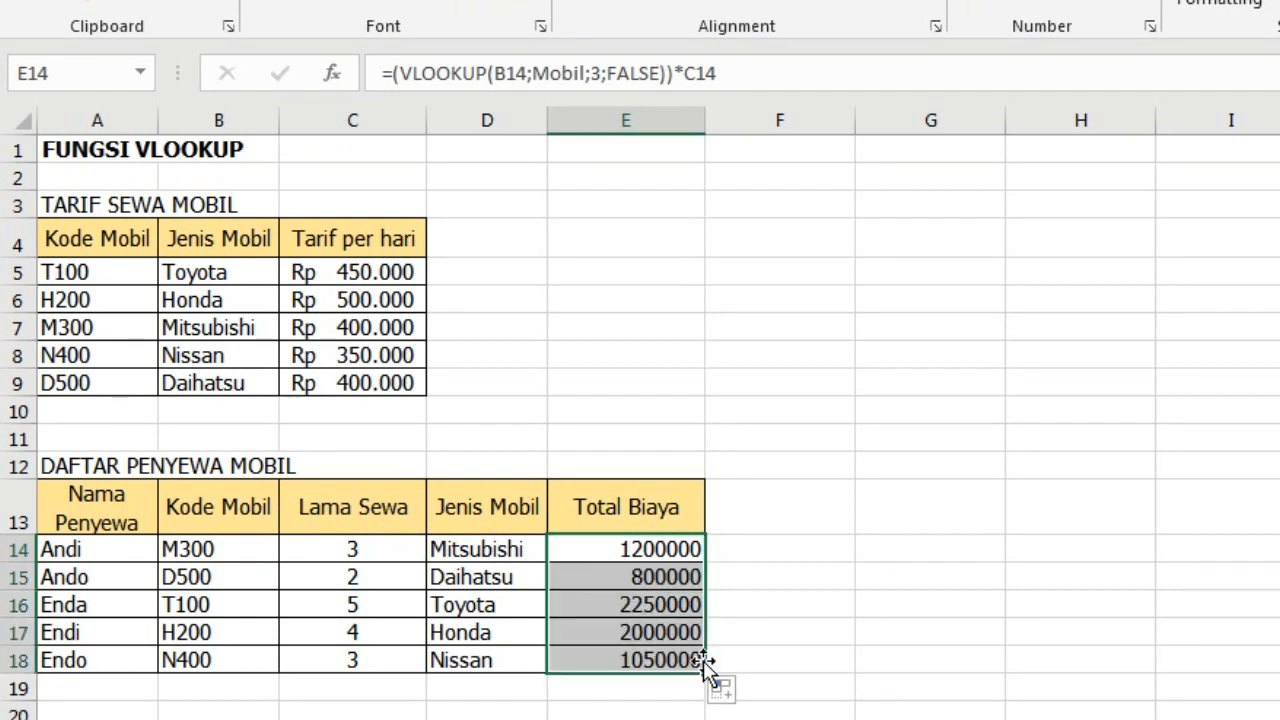
Step: Format the Total Biaya values in E14:E18 as Currency with no decimal places
click(906, 580)
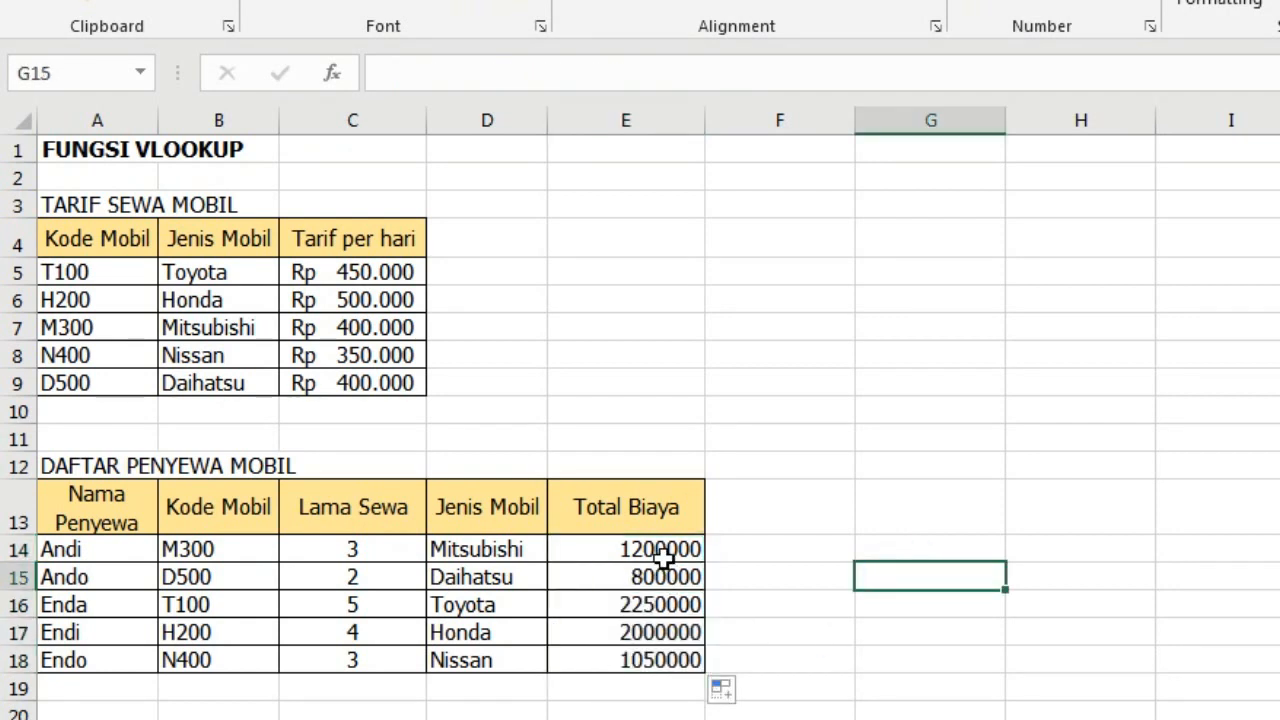
drag(662, 558, 663, 655)
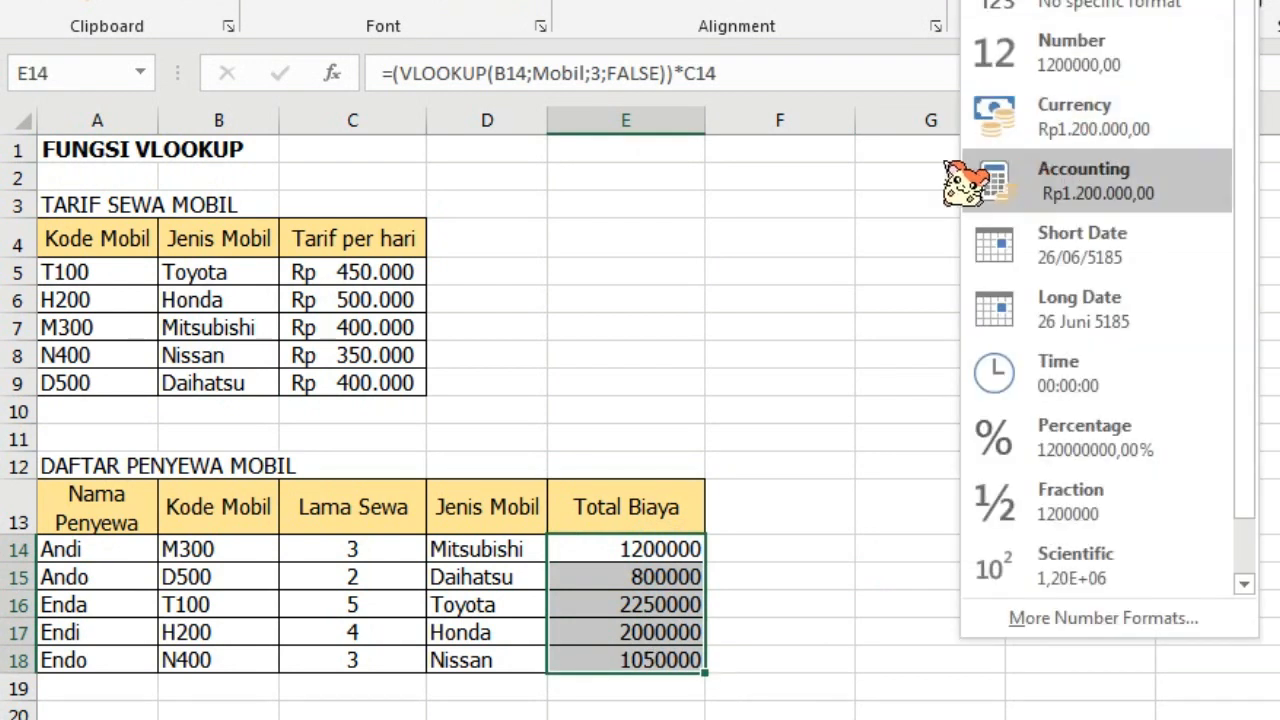
click(980, 117)
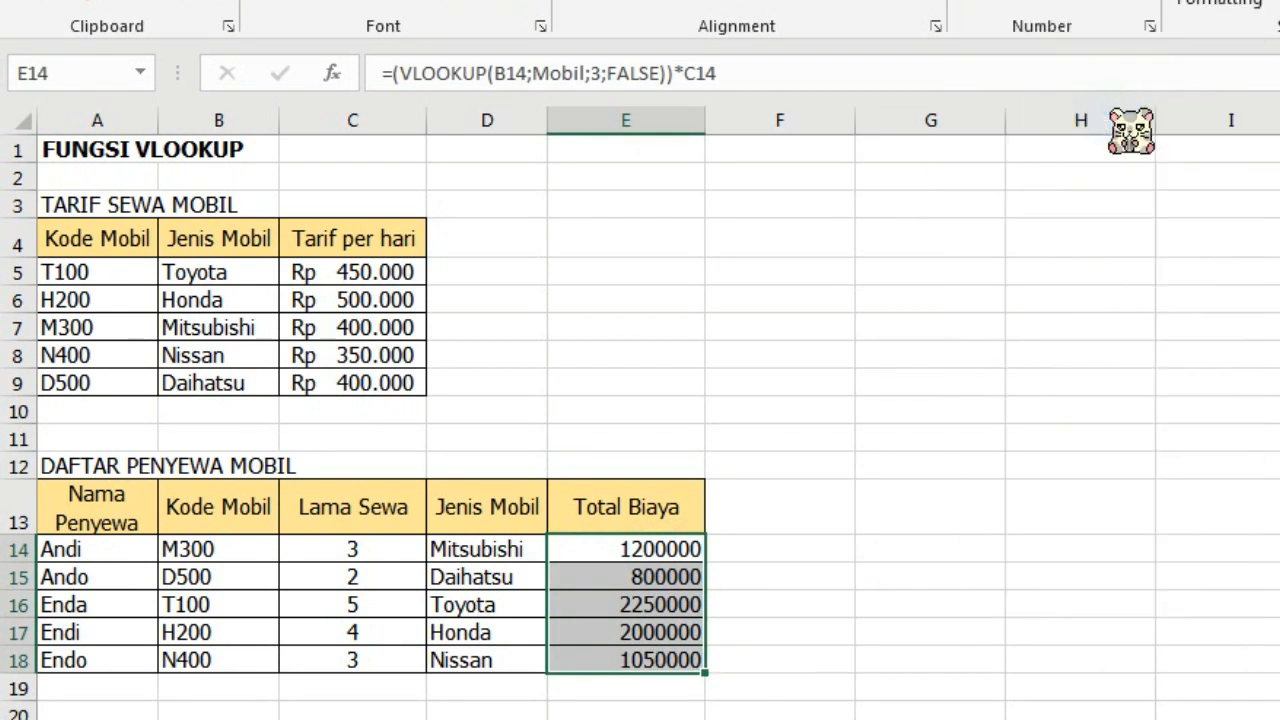
click(1155, 8)
click(1155, 8)
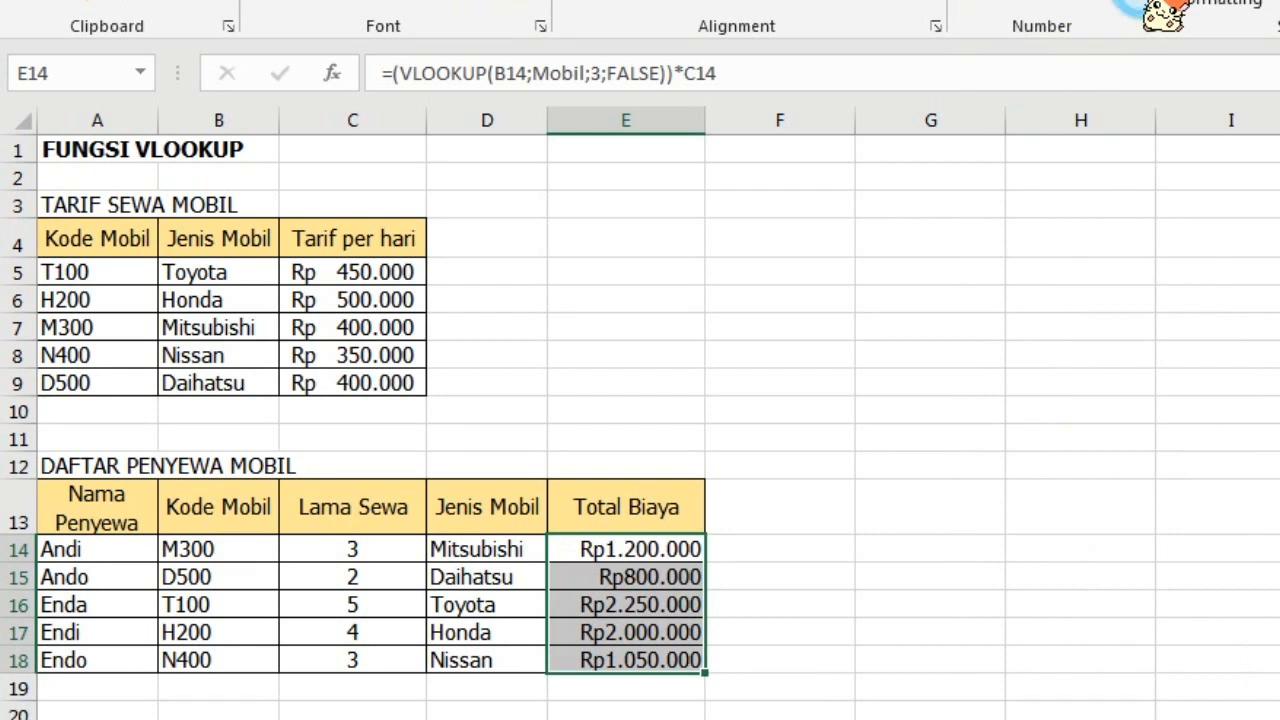
Step: Review the Total Biaya formulas in E14 and E17, comparing E17 with the Honda daily rate in C6
click(904, 625)
click(690, 548)
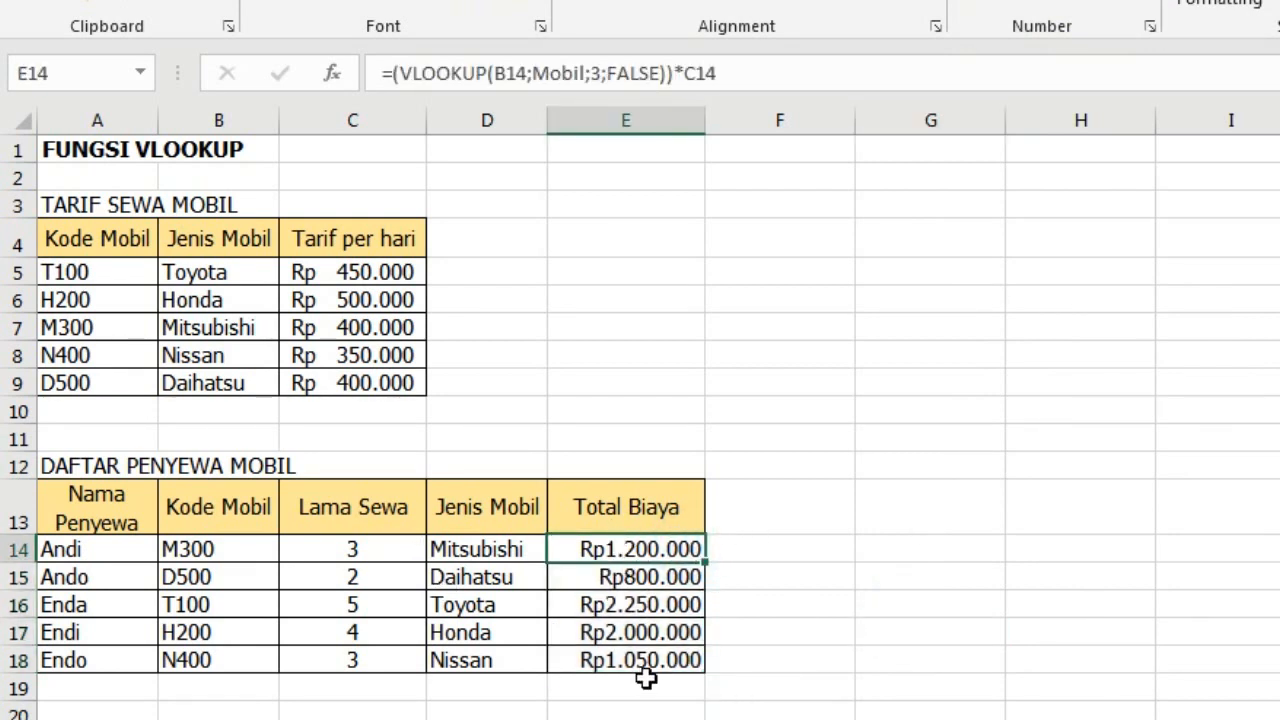
click(643, 636)
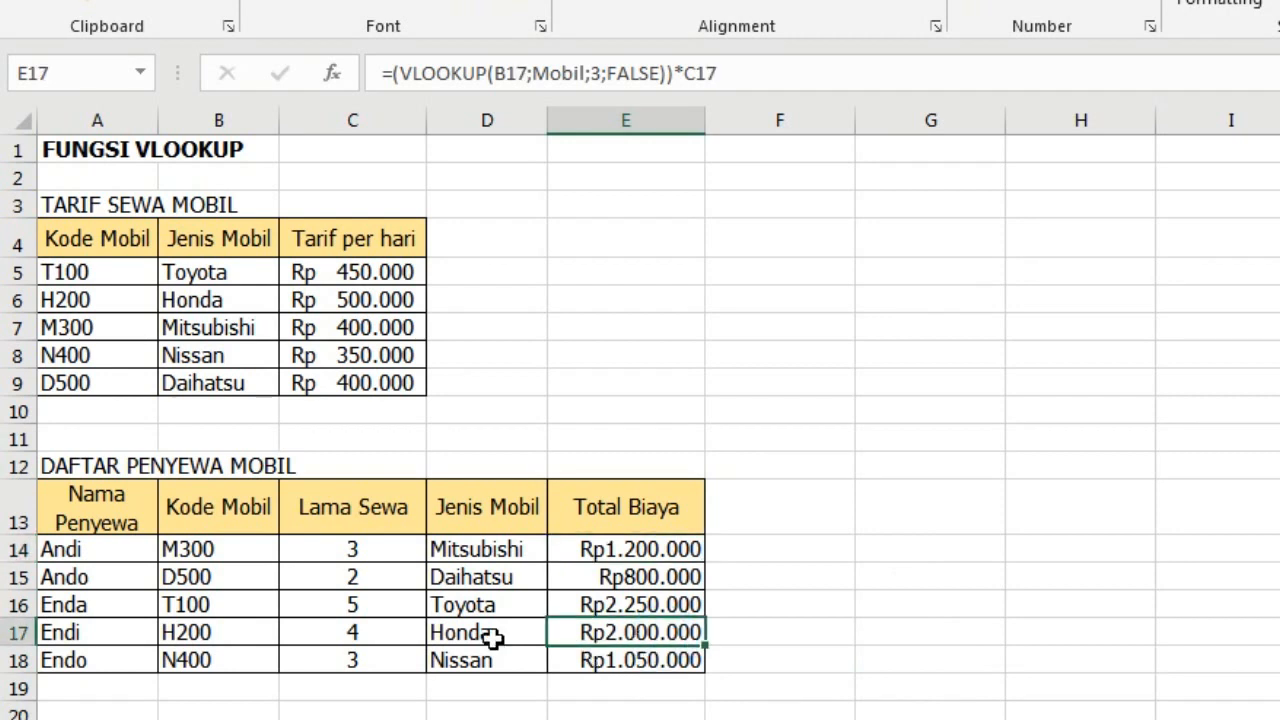
click(325, 306)
click(643, 638)
click(1023, 634)
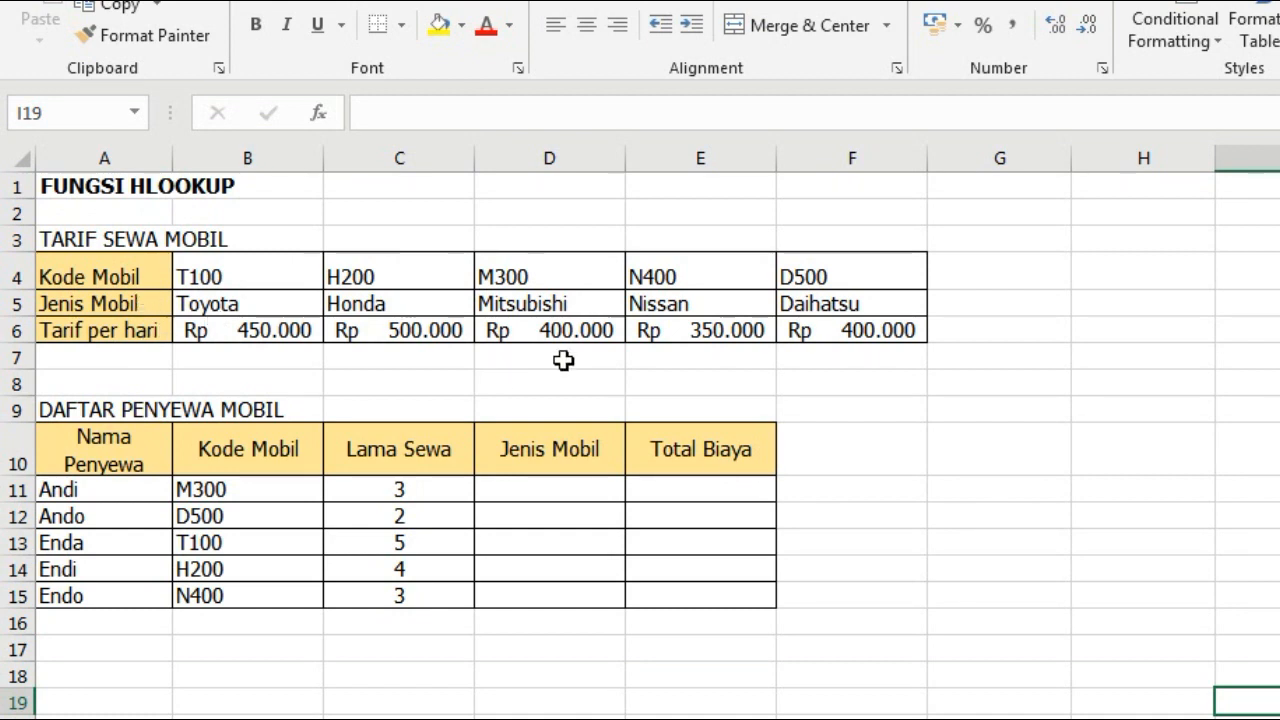
Step: Start an HLOOKUP formula in D11 with the car code in B11 as lookup value and the absolute table range $A$4:$F$6
click(605, 482)
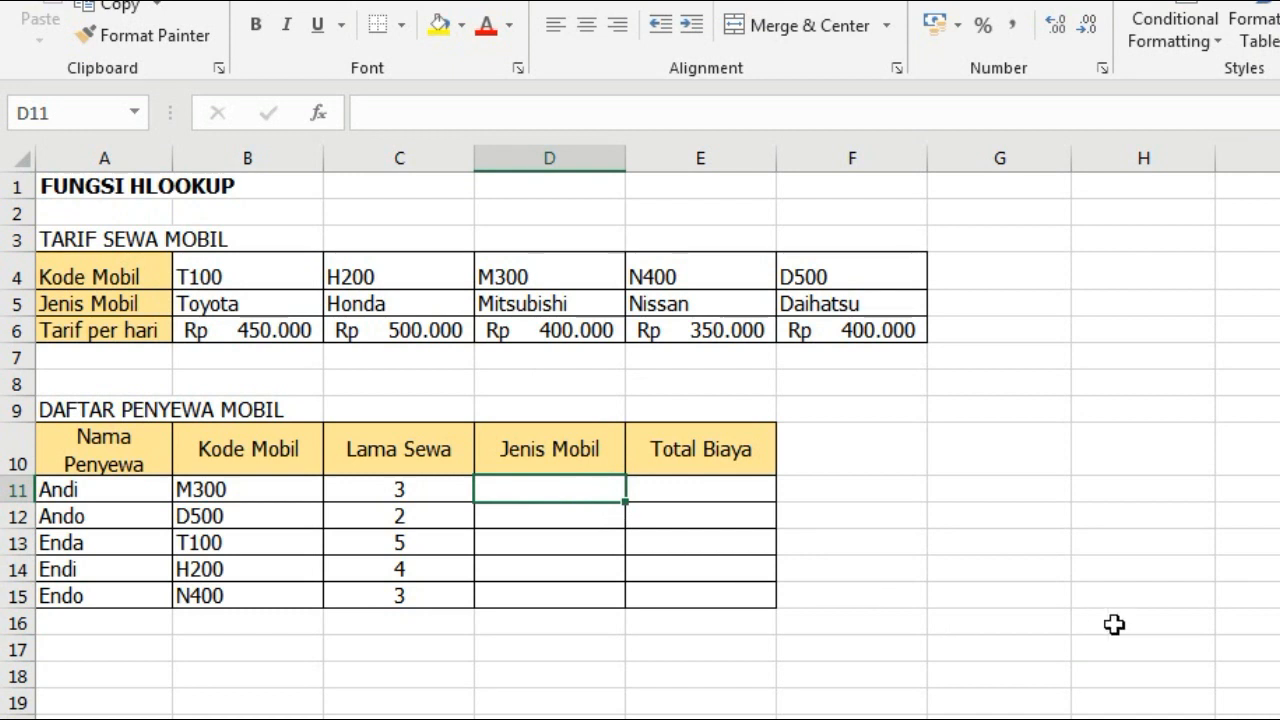
text(=)
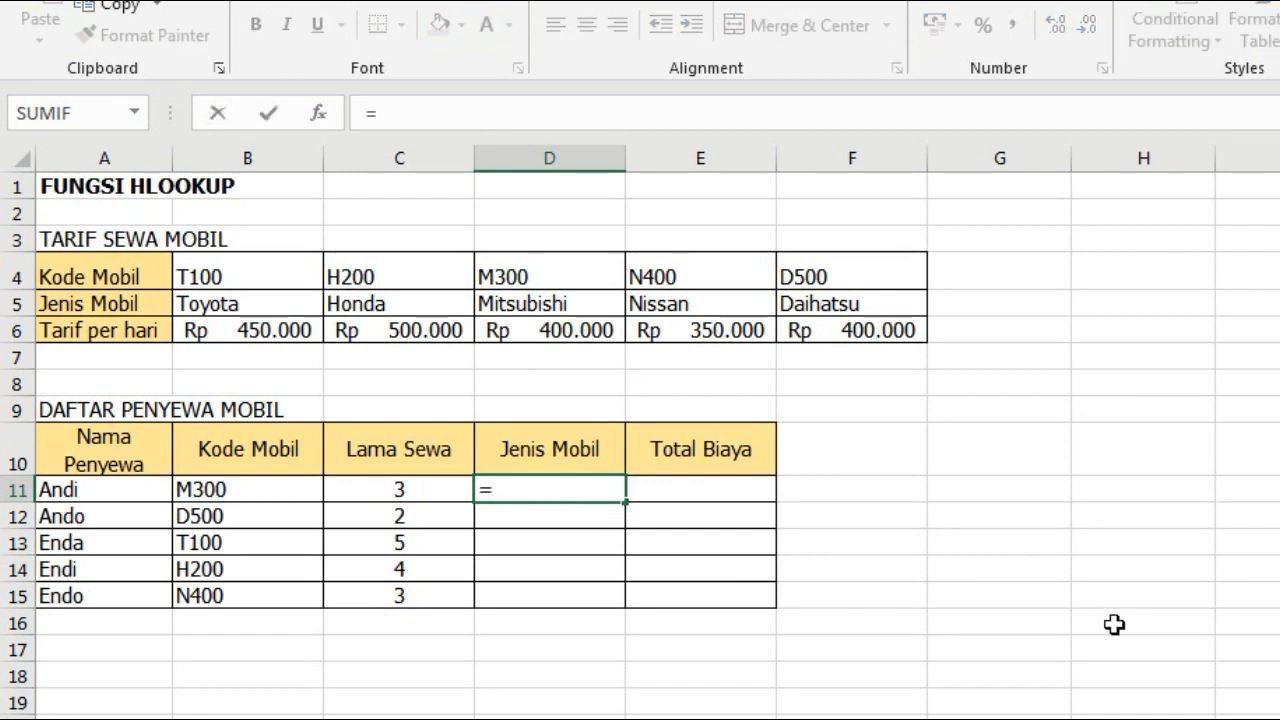
text(hlookup)
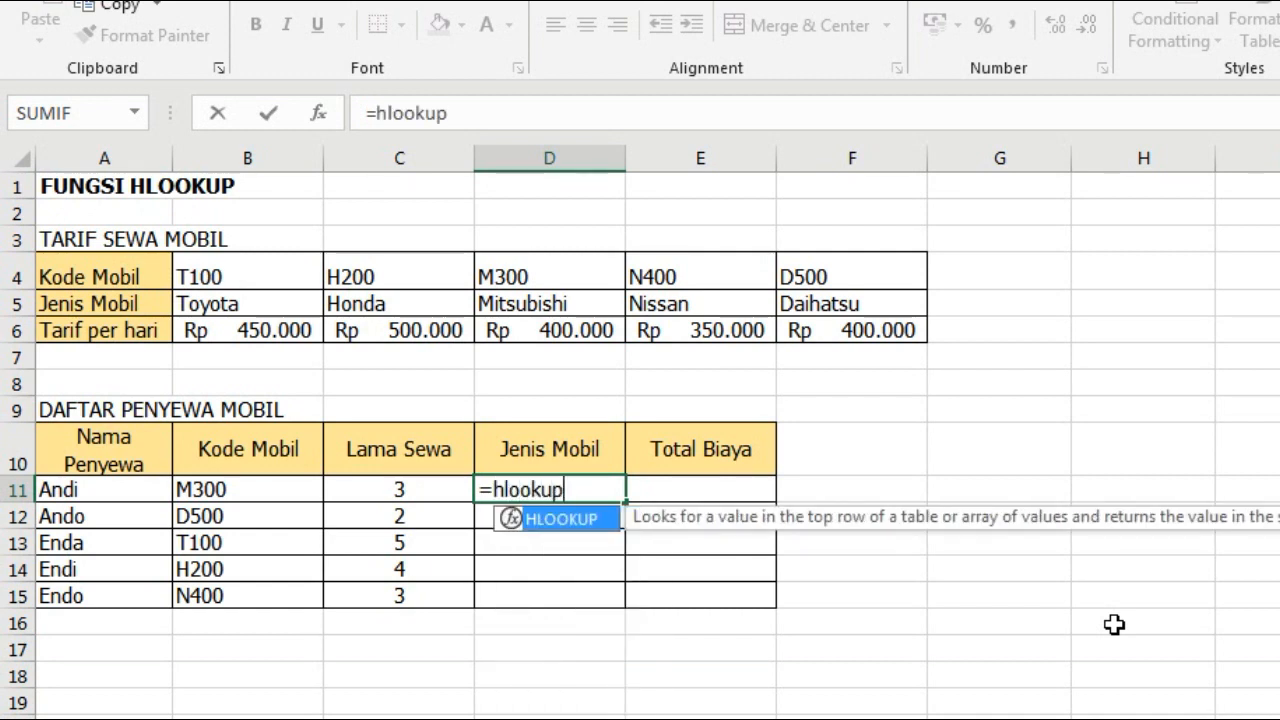
text(()
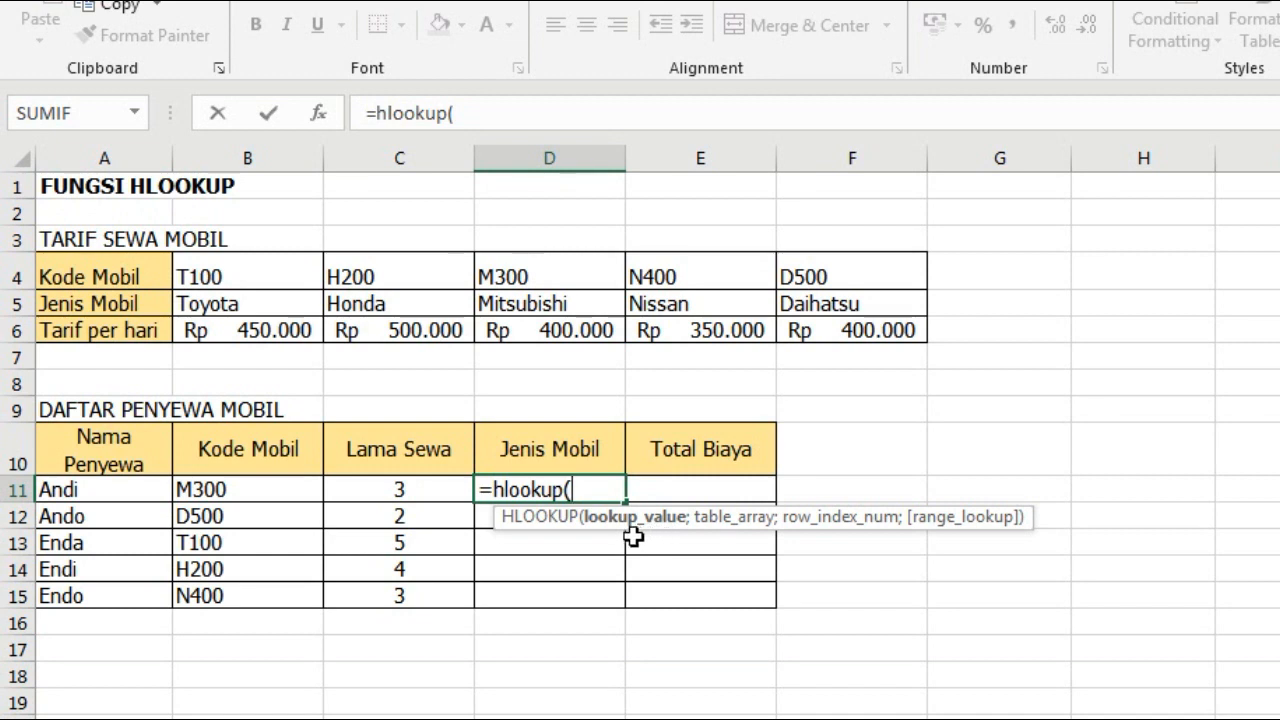
click(286, 492)
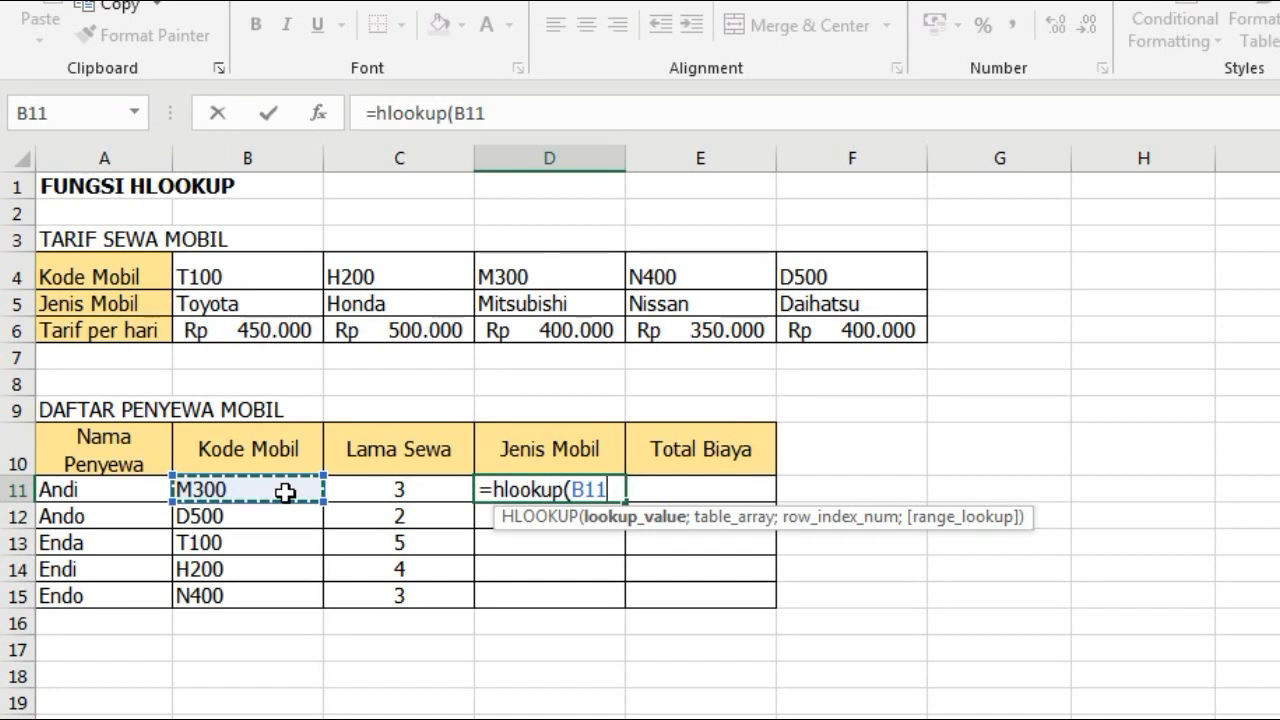
text(;)
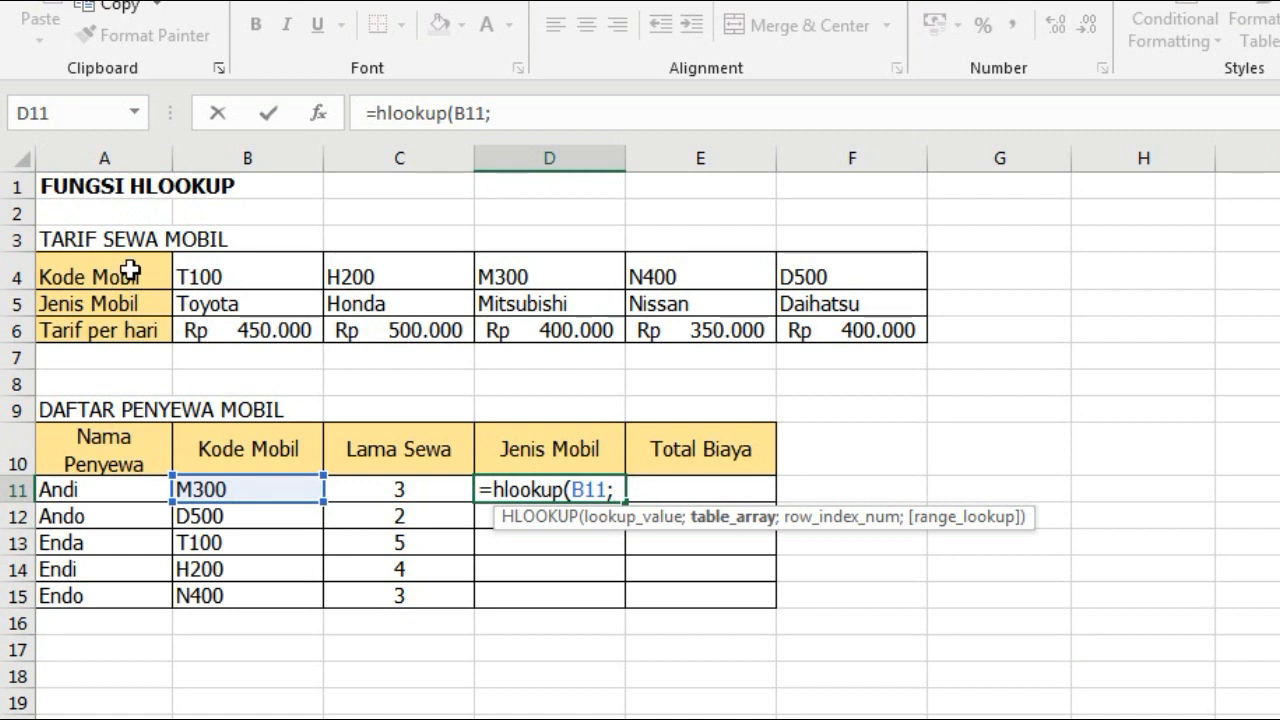
drag(130, 270, 889, 325)
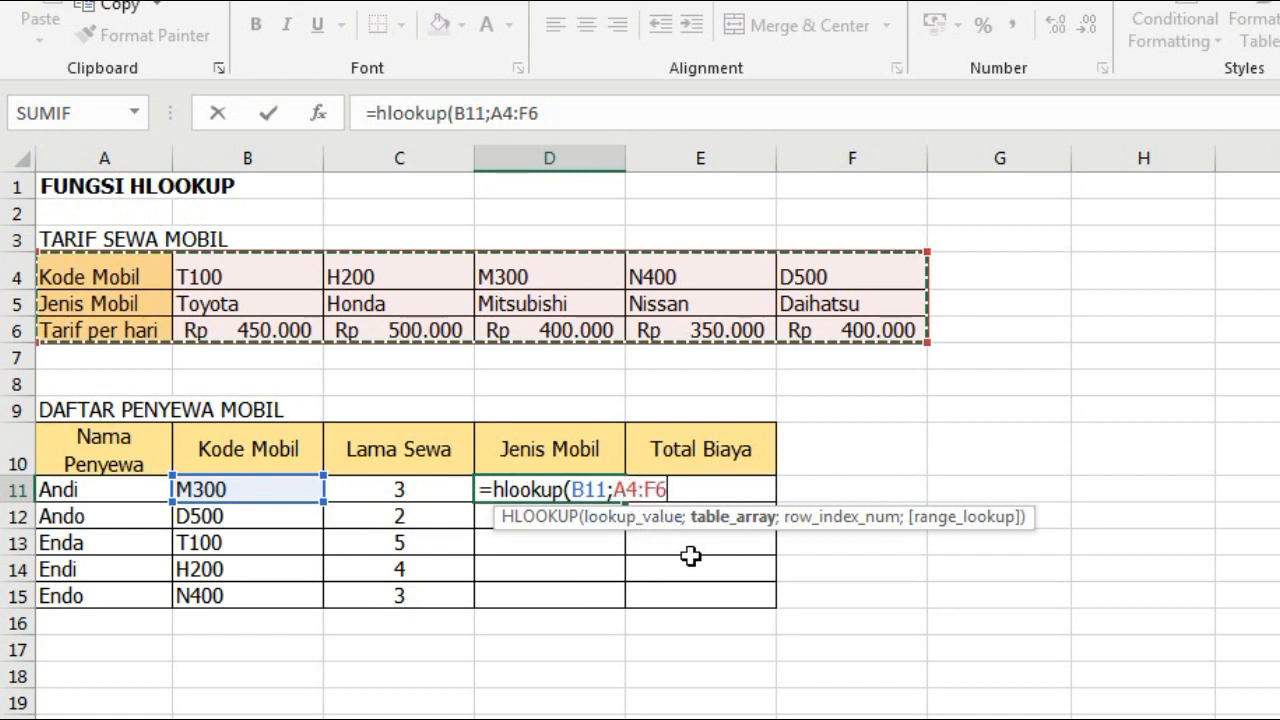
key(F4)
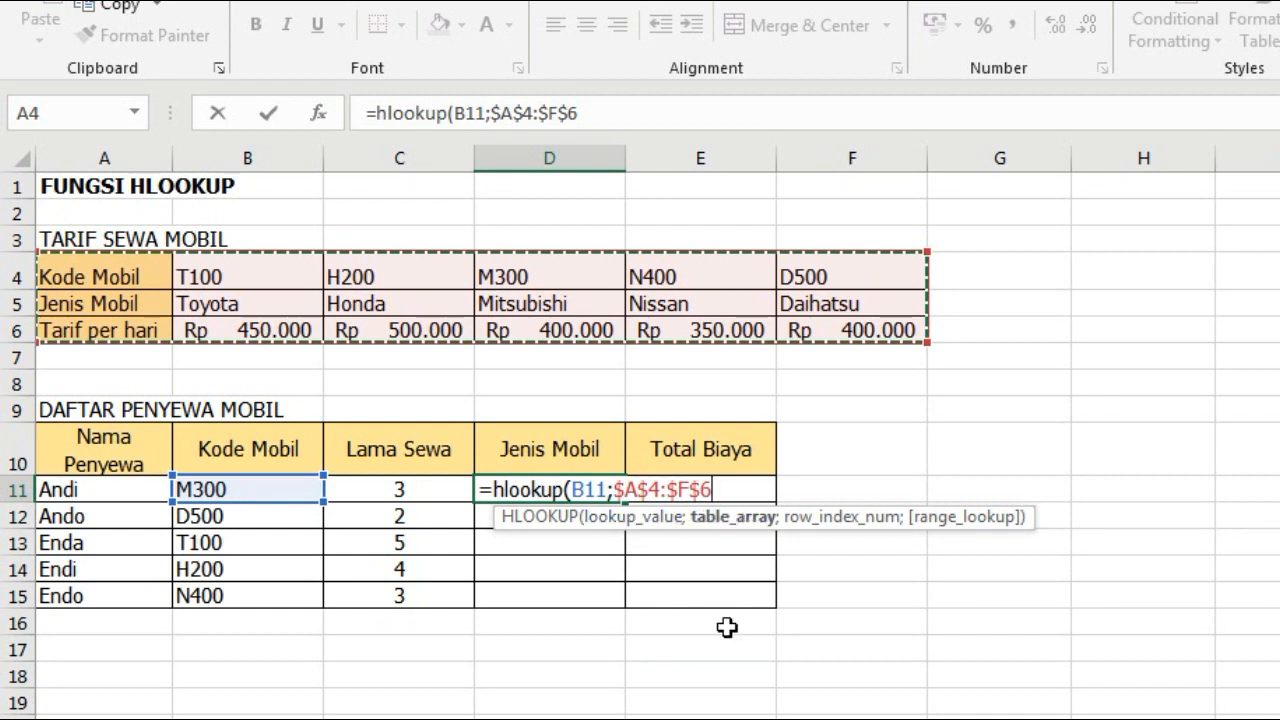
Step: Finish the D11 HLOOKUP with row index 2 and FALSE, and fill the formula down through D15
text(;)
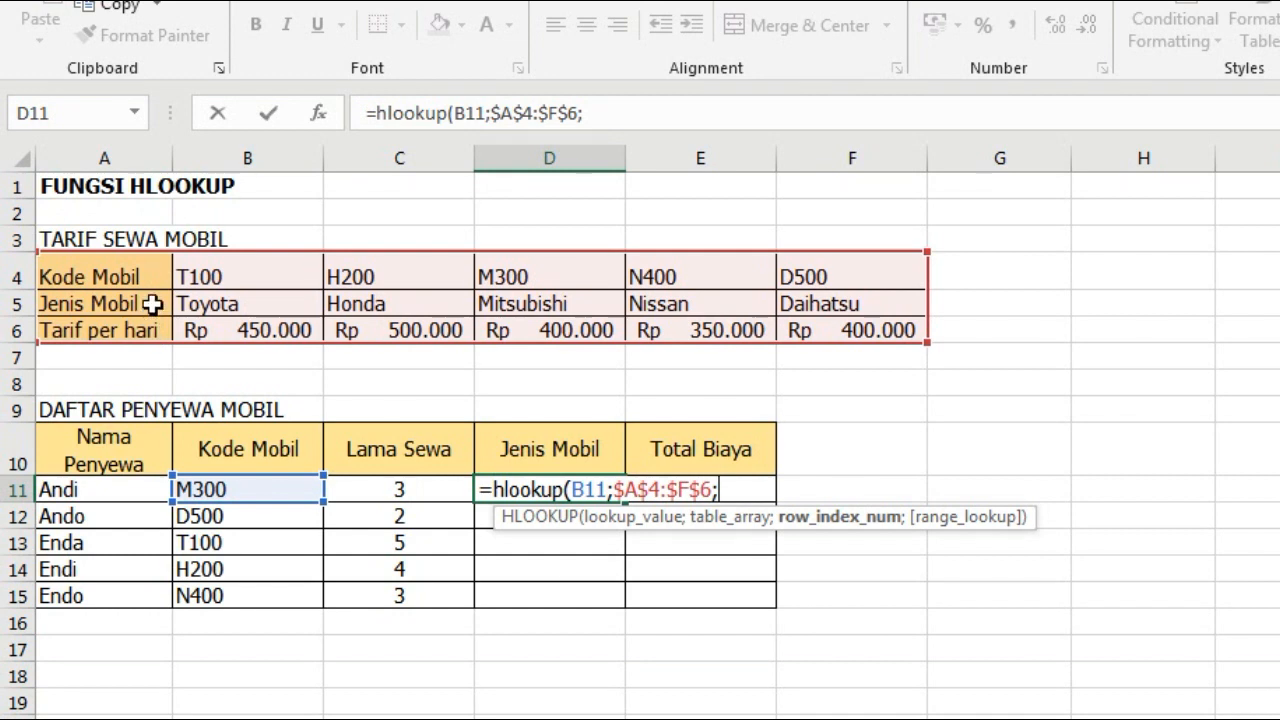
text(2;)
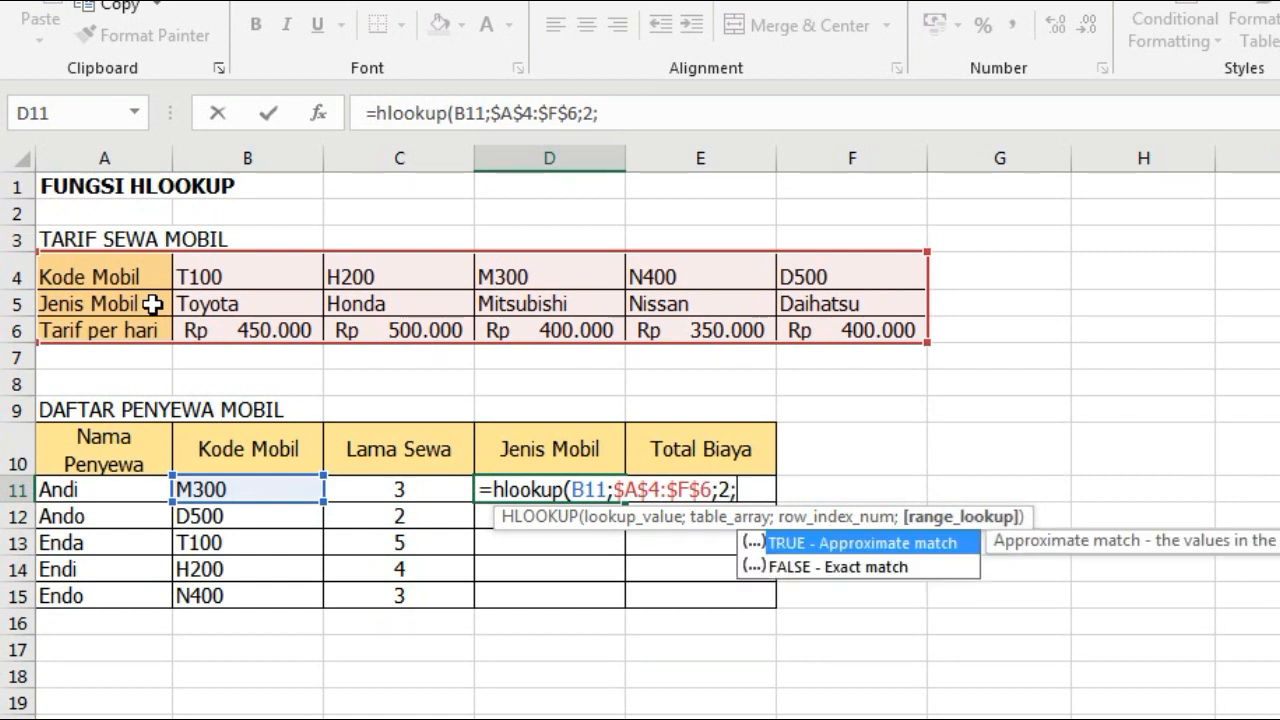
text(fals)
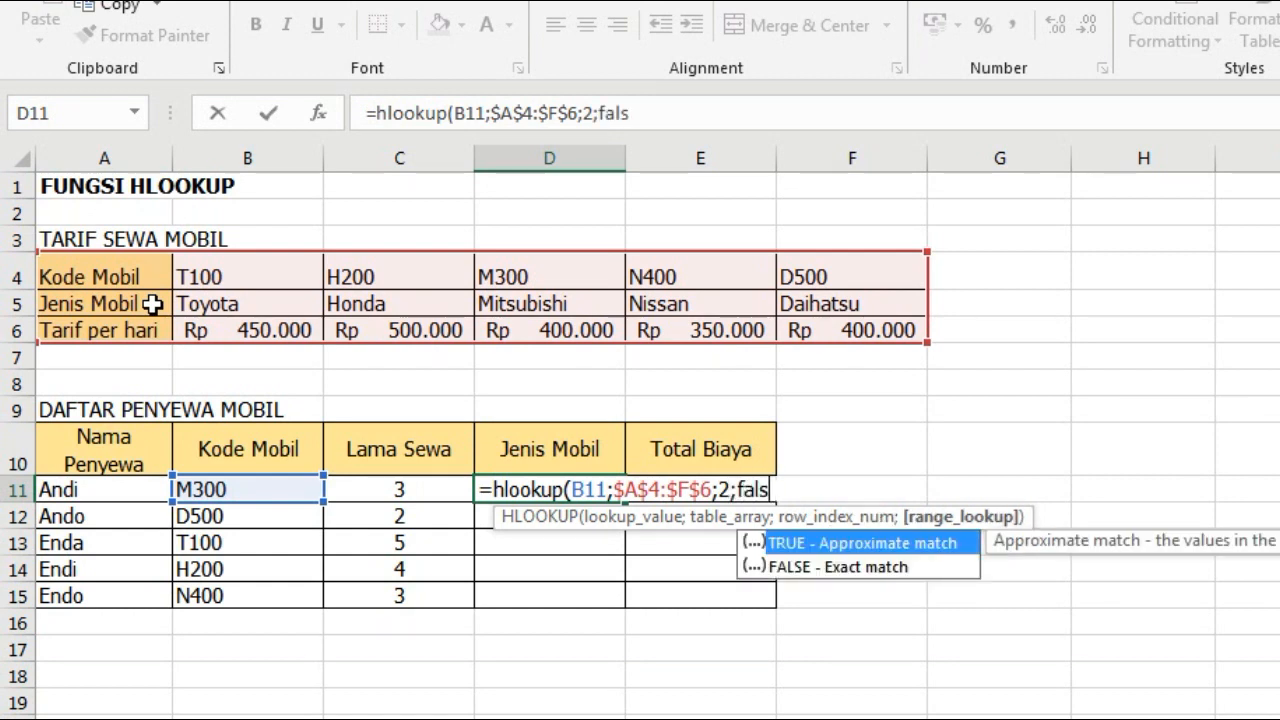
text(e))
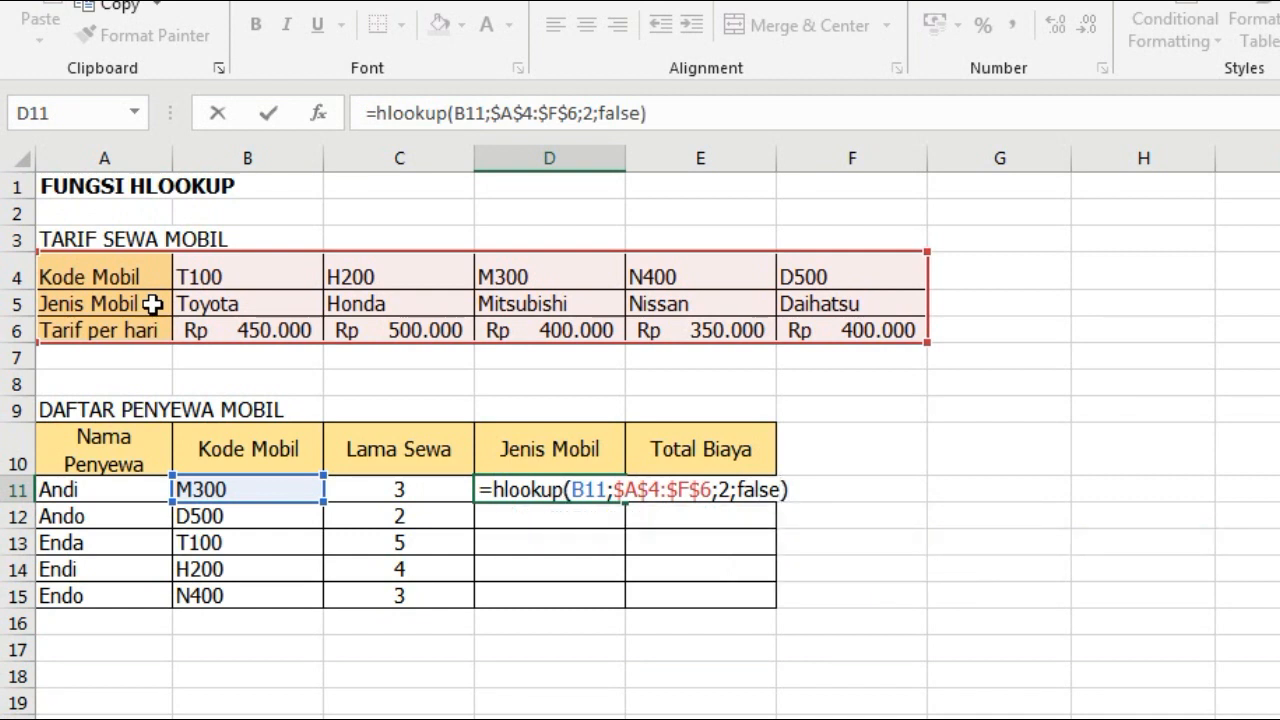
key(Return)
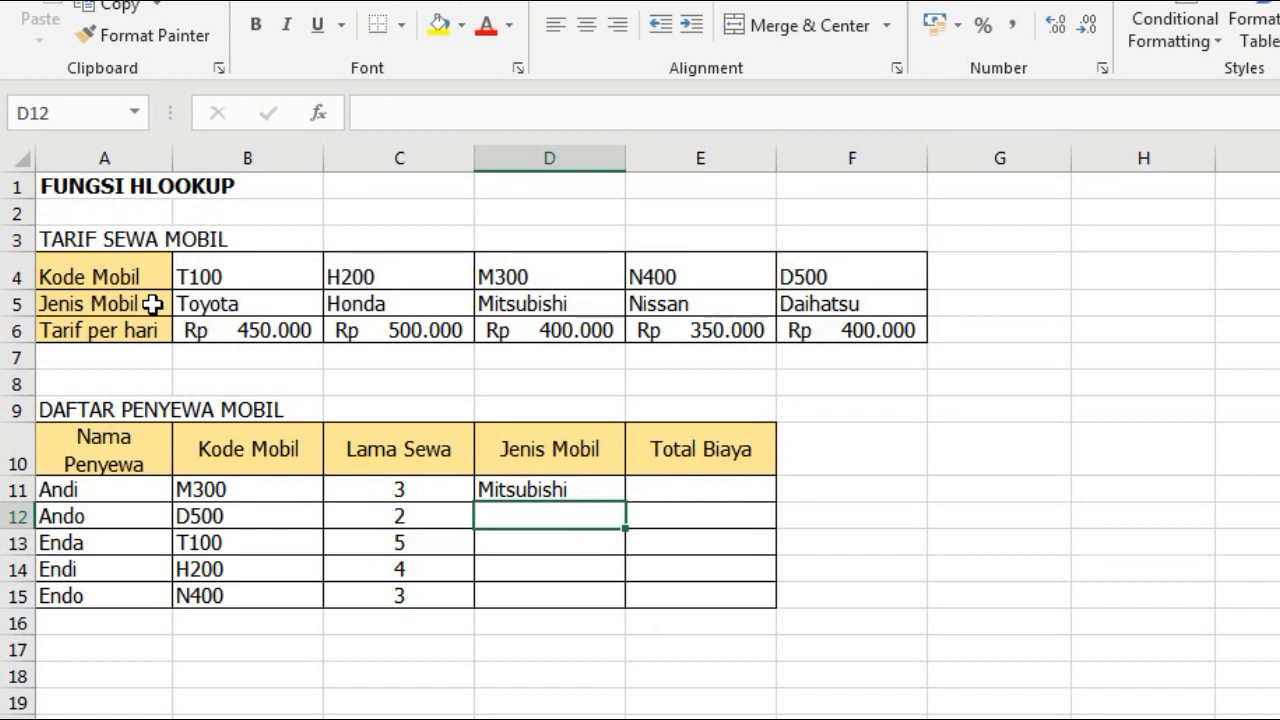
click(610, 489)
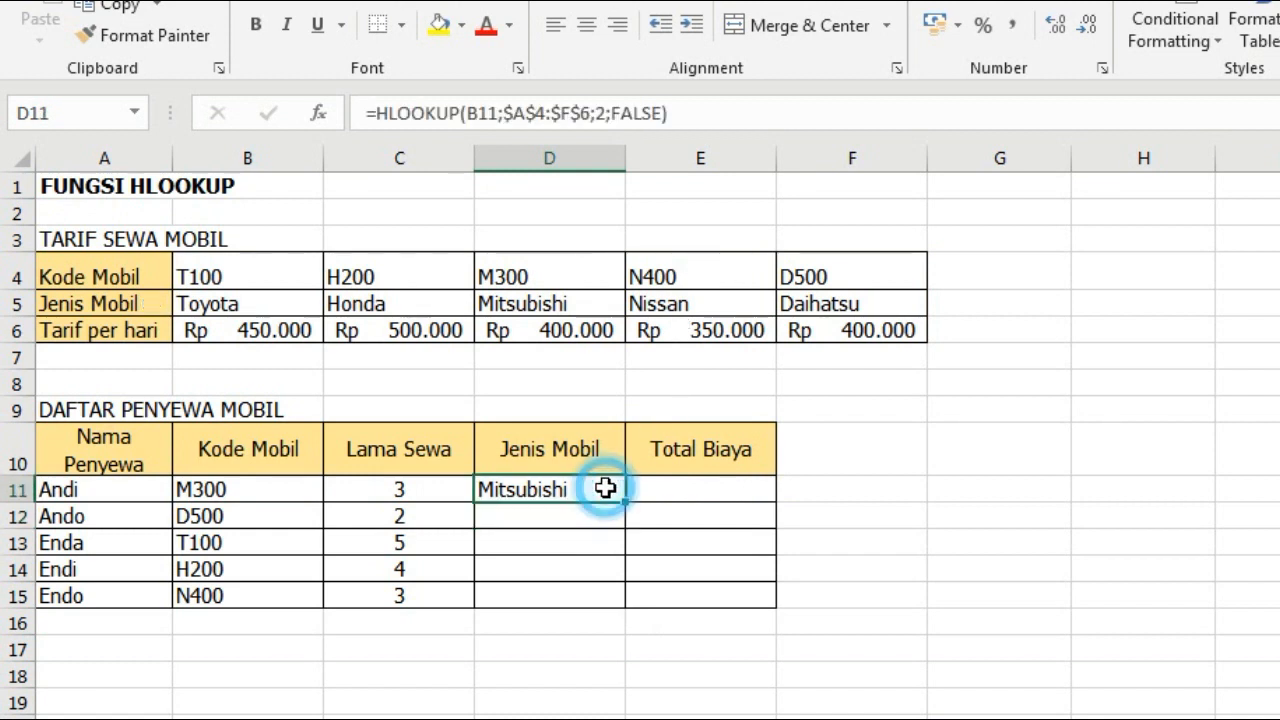
drag(626, 508, 618, 595)
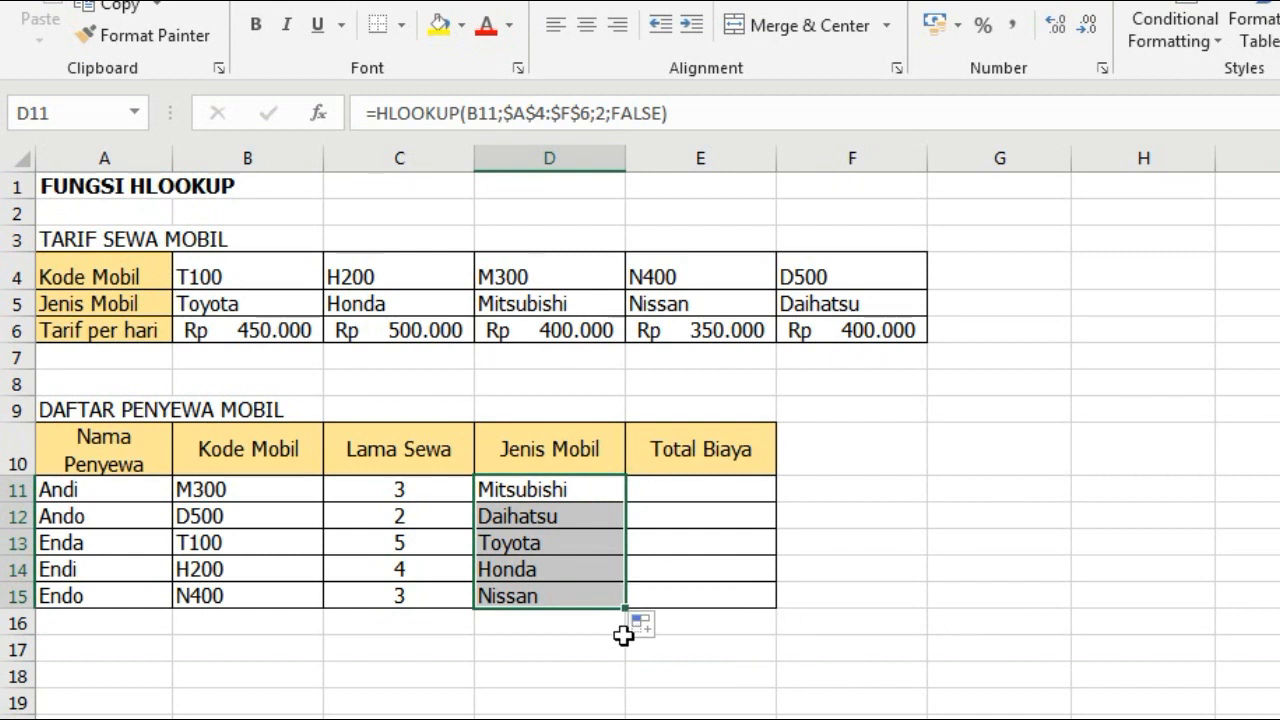
Step: Start an HLOOKUP in E11 with an extra opening parenthesis before the function and the car code in B11 as lookup value
click(717, 486)
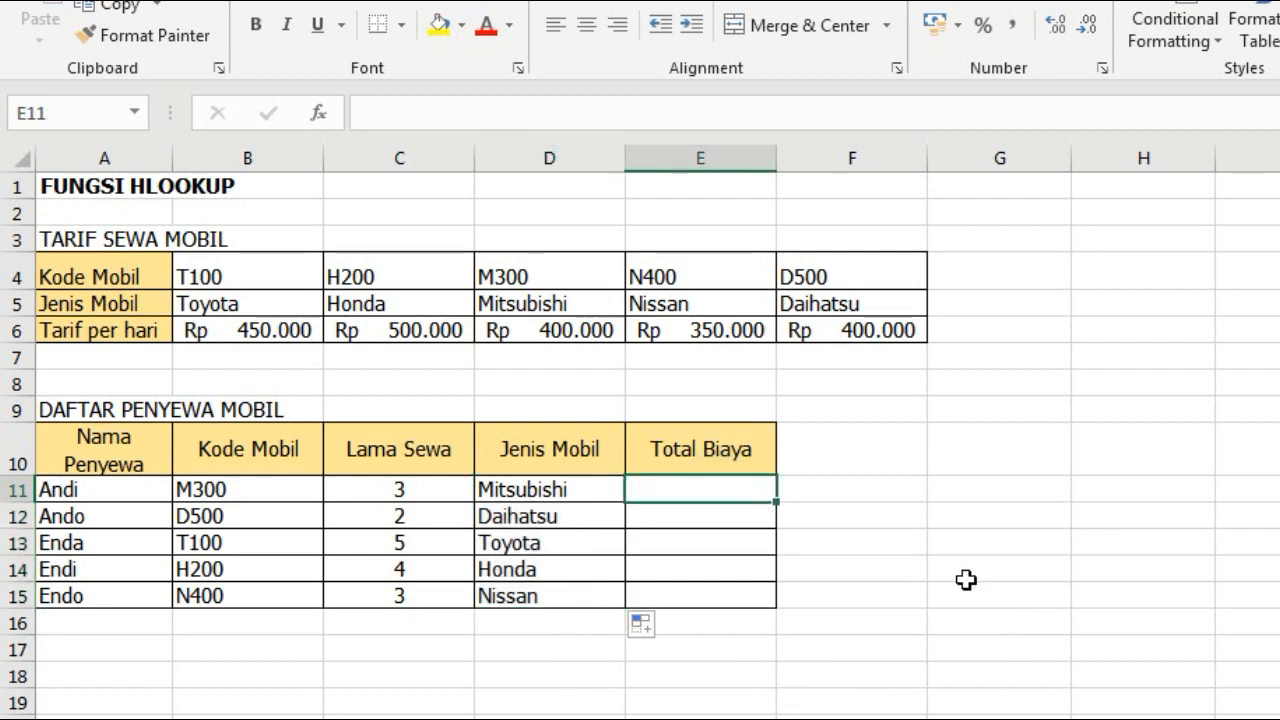
text(=hl)
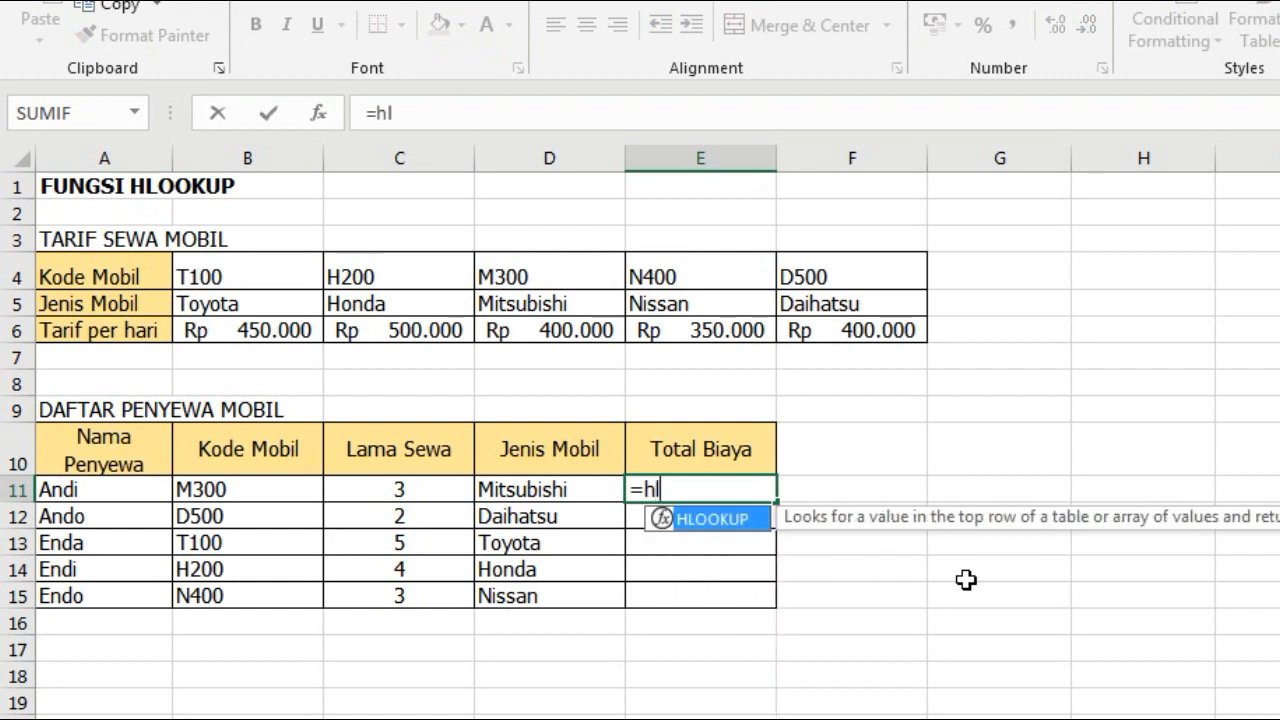
text(ookup)
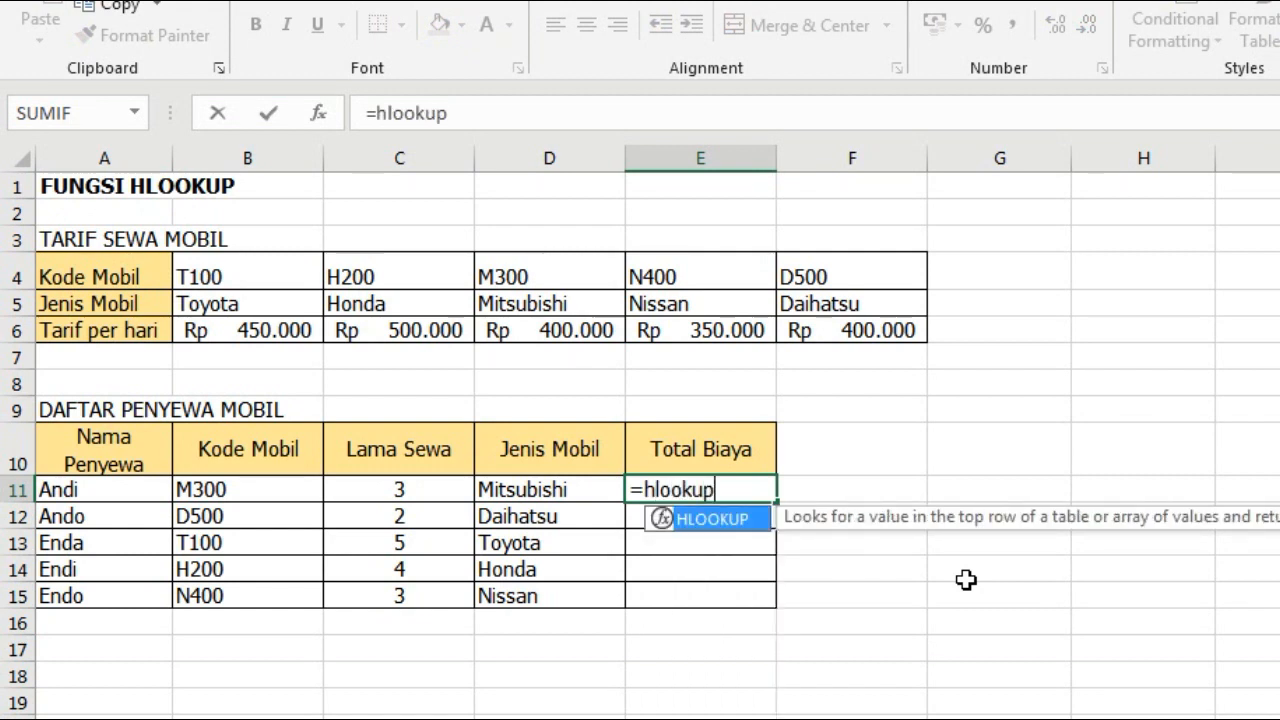
text(()
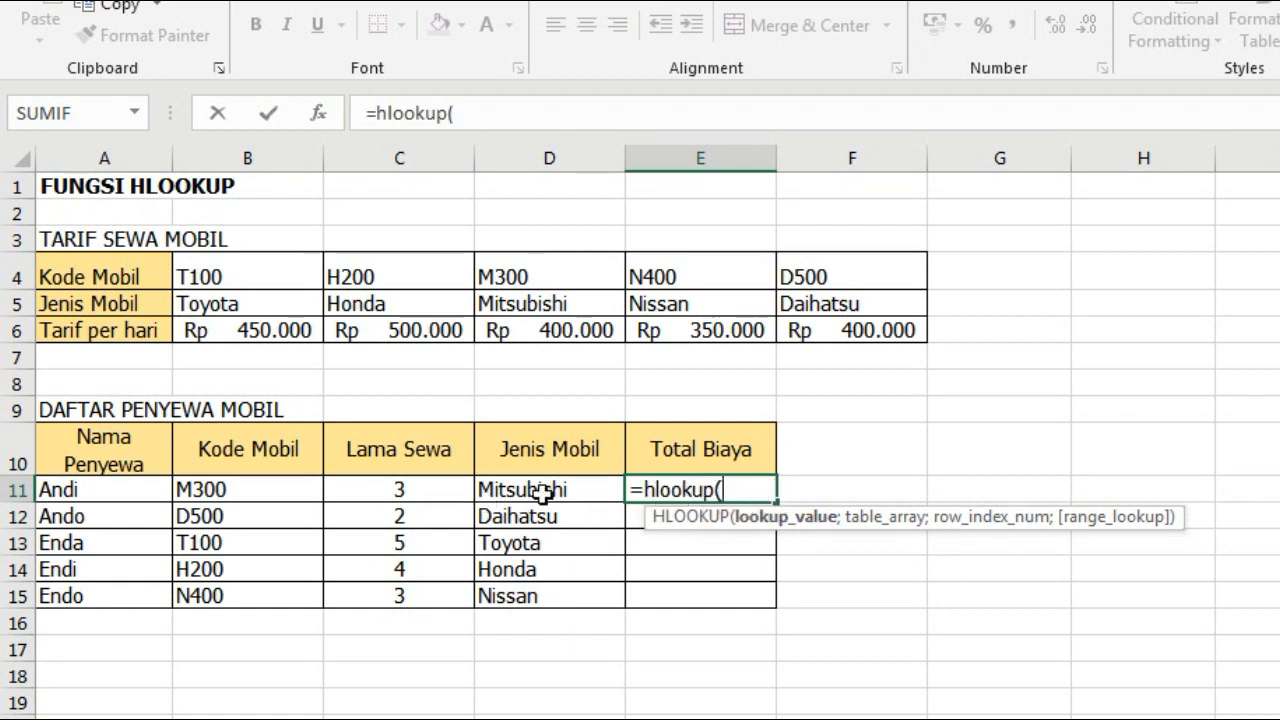
click(644, 489)
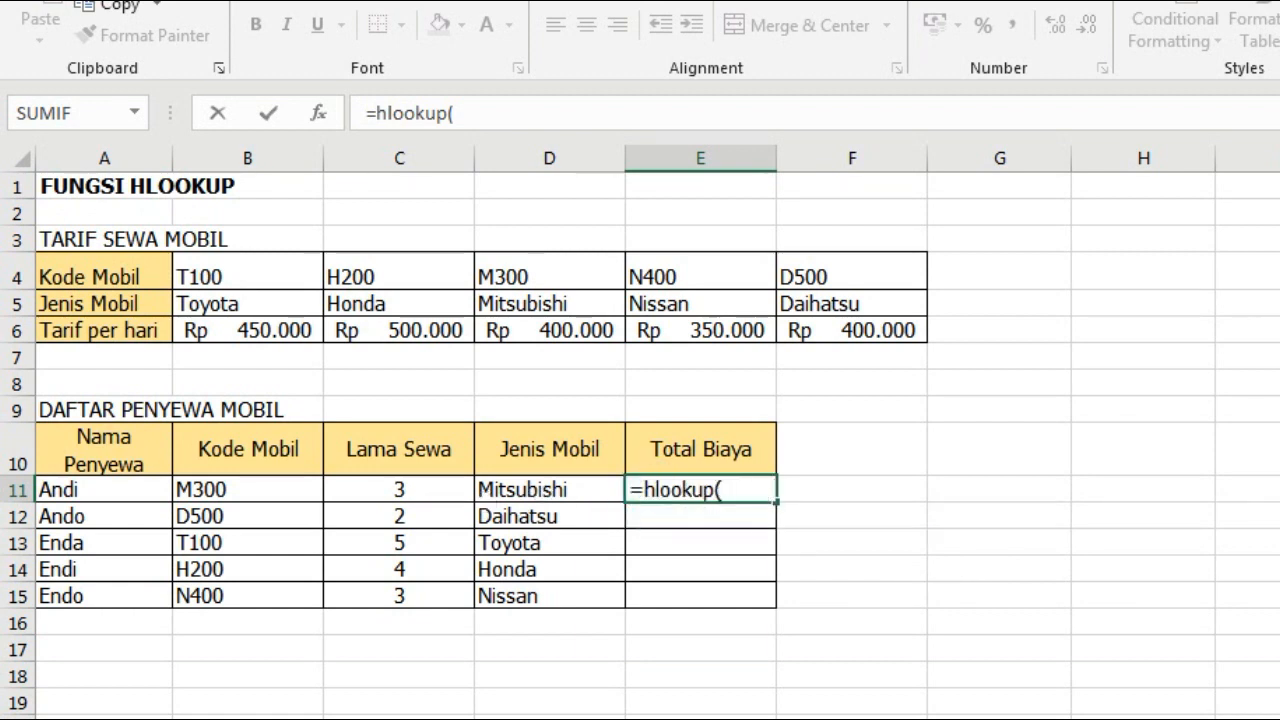
text(()
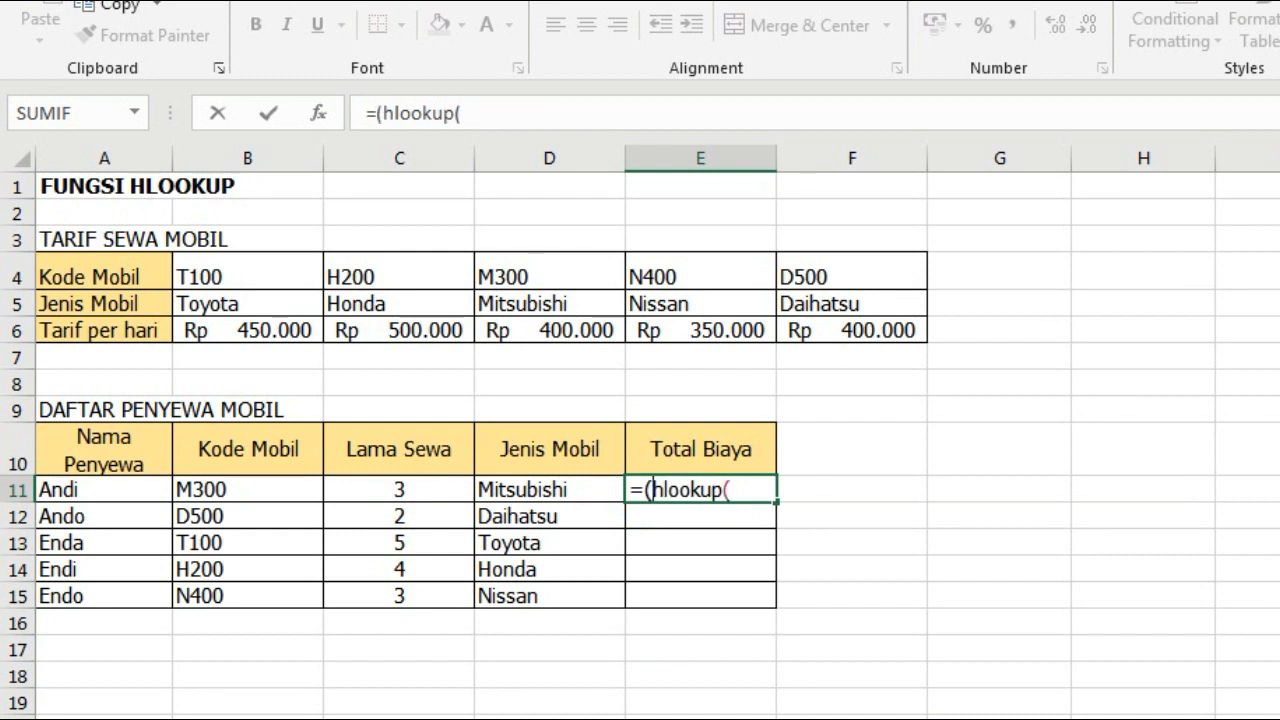
click(752, 490)
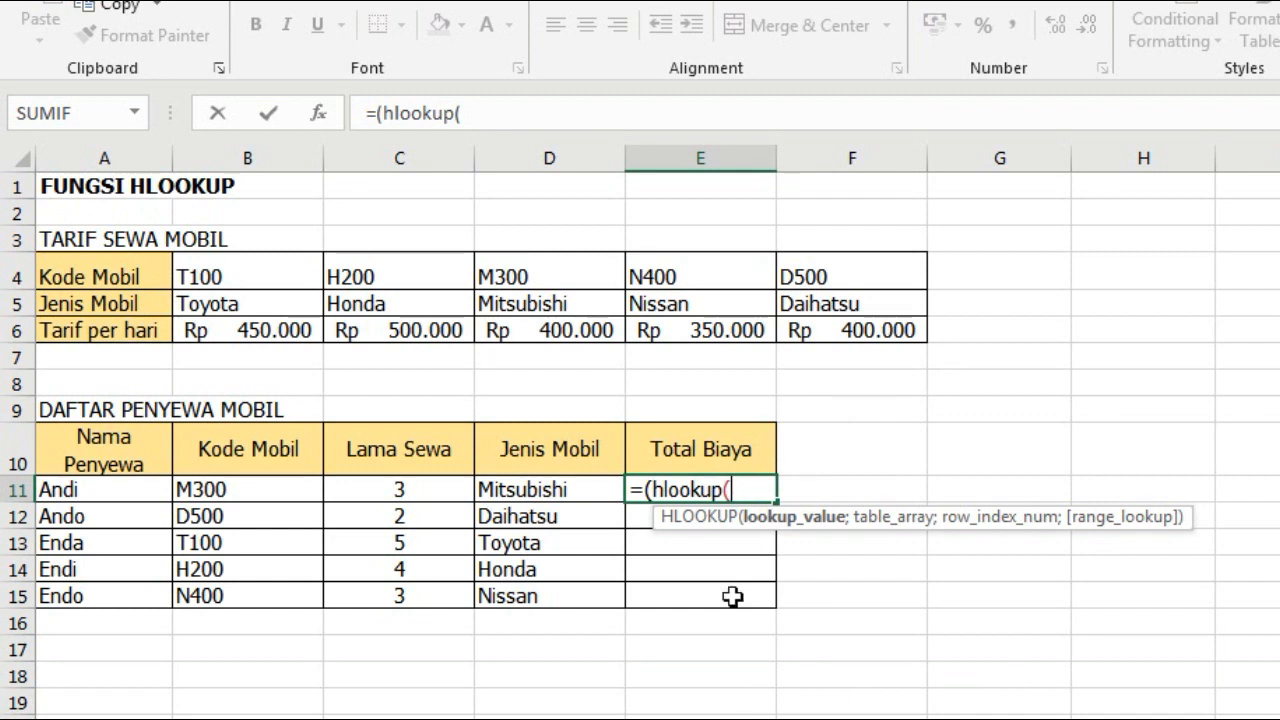
click(224, 487)
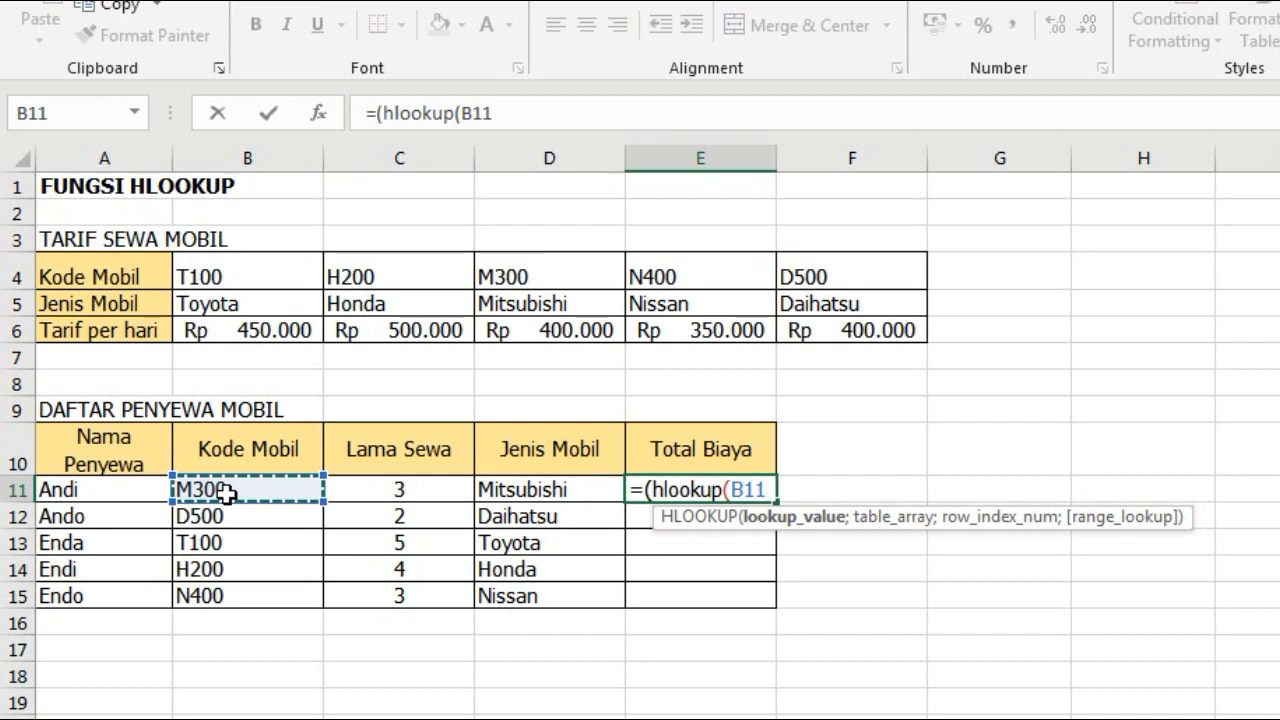
text(;)
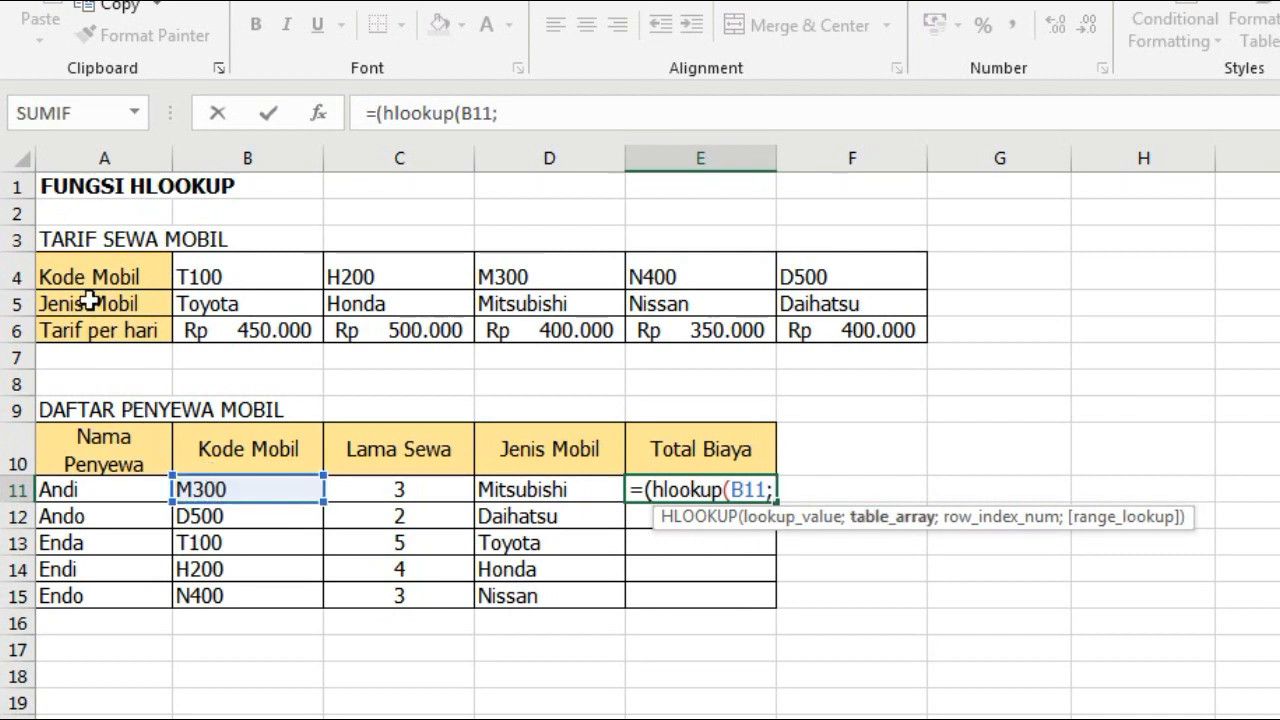
Step: Complete the HLOOKUP arguments in E11 with the absolute table range $A$4:$F$6, row index 3 and FALSE
drag(100, 276, 838, 332)
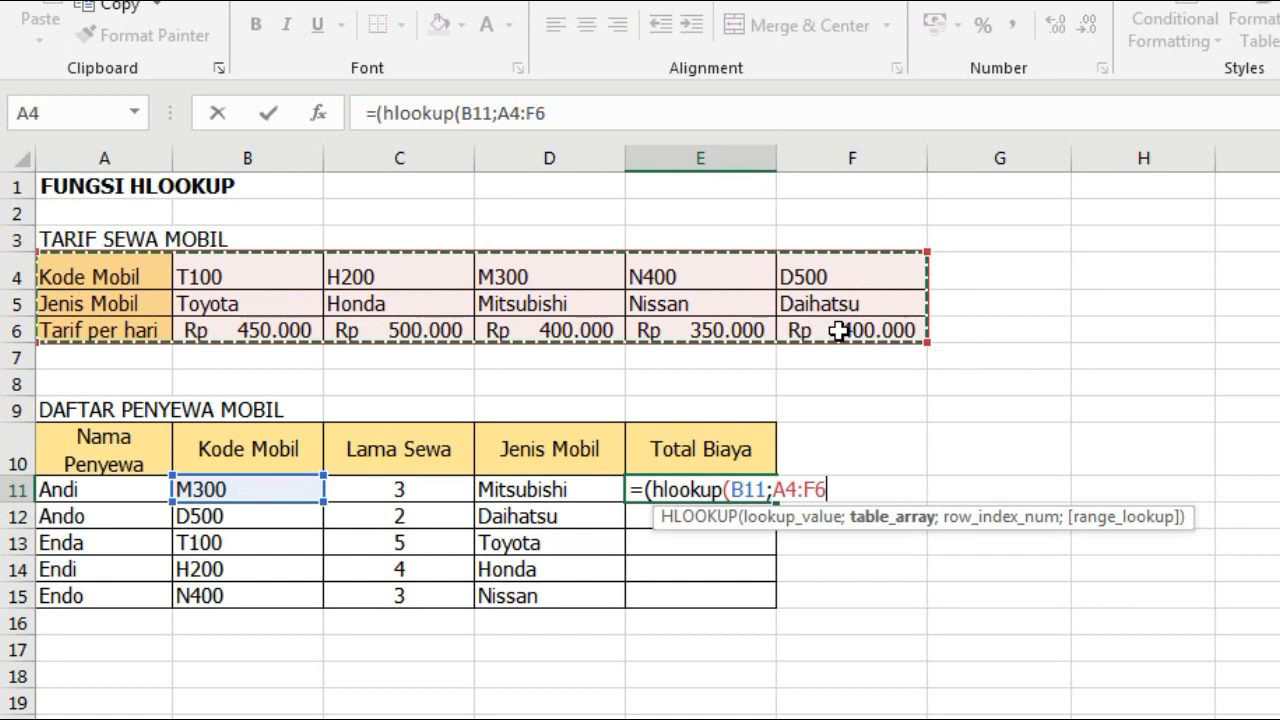
key(F4)
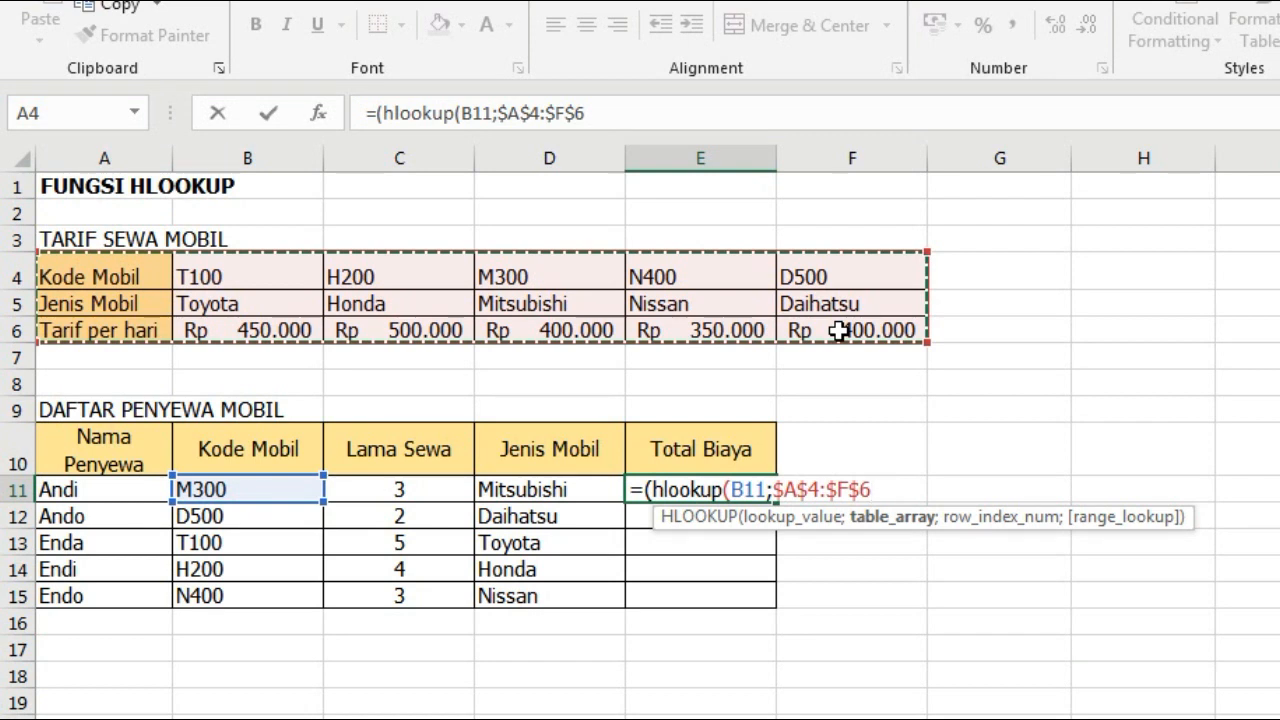
text(;)
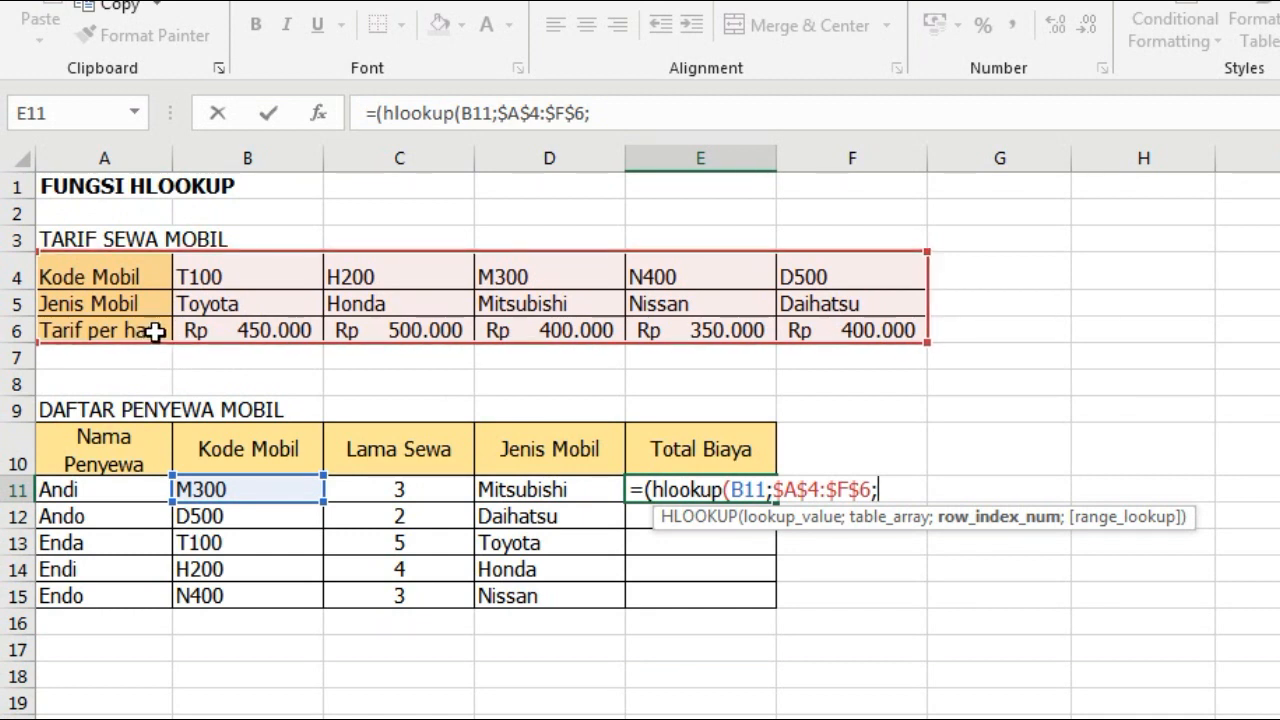
text(3;)
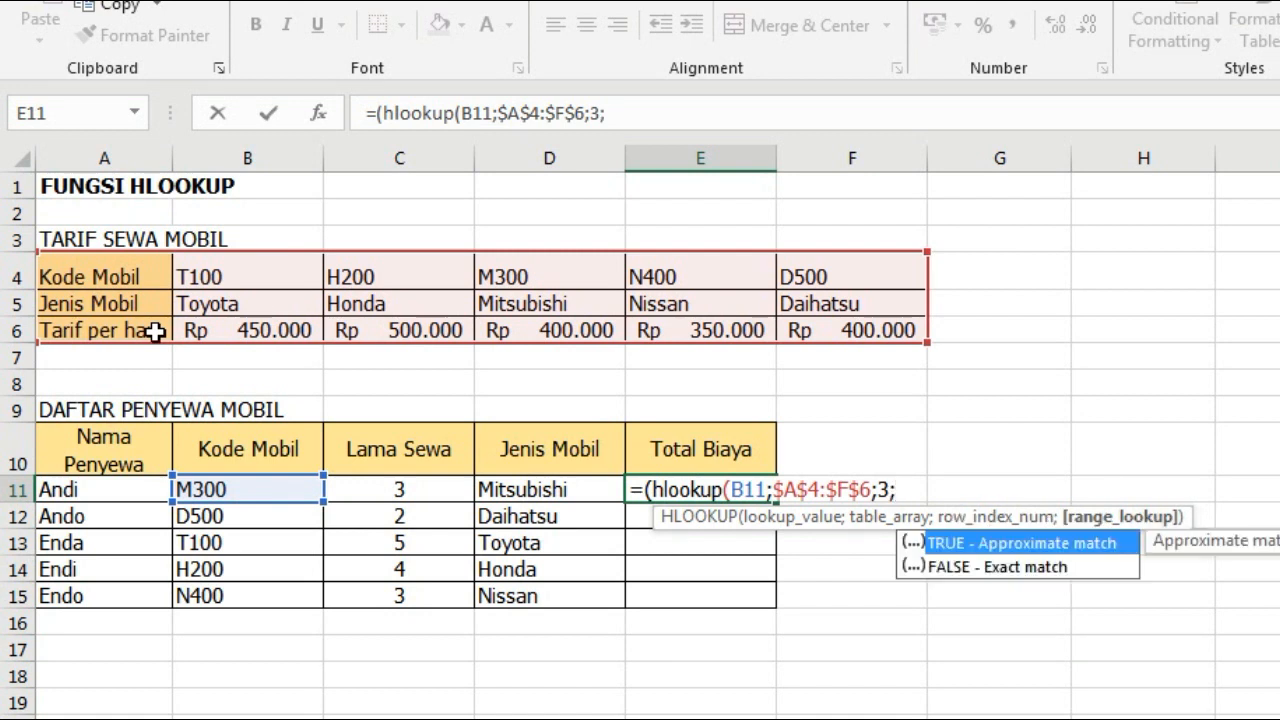
text(false)
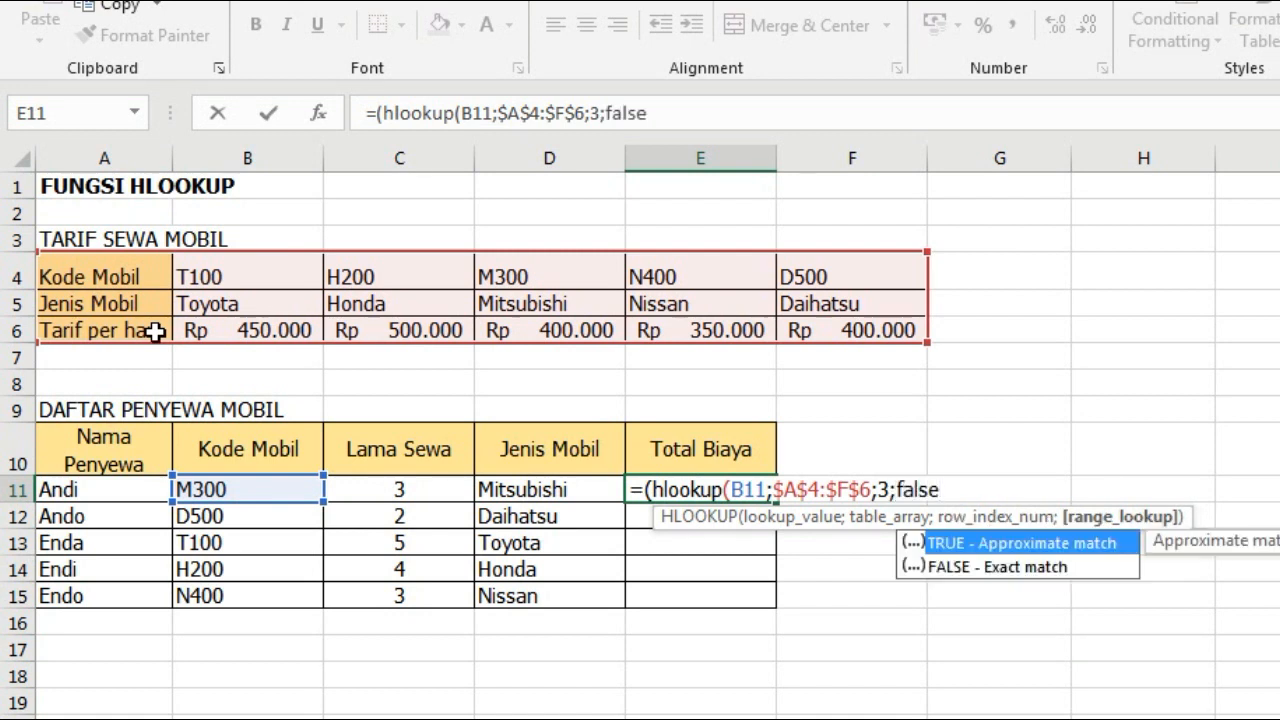
text())
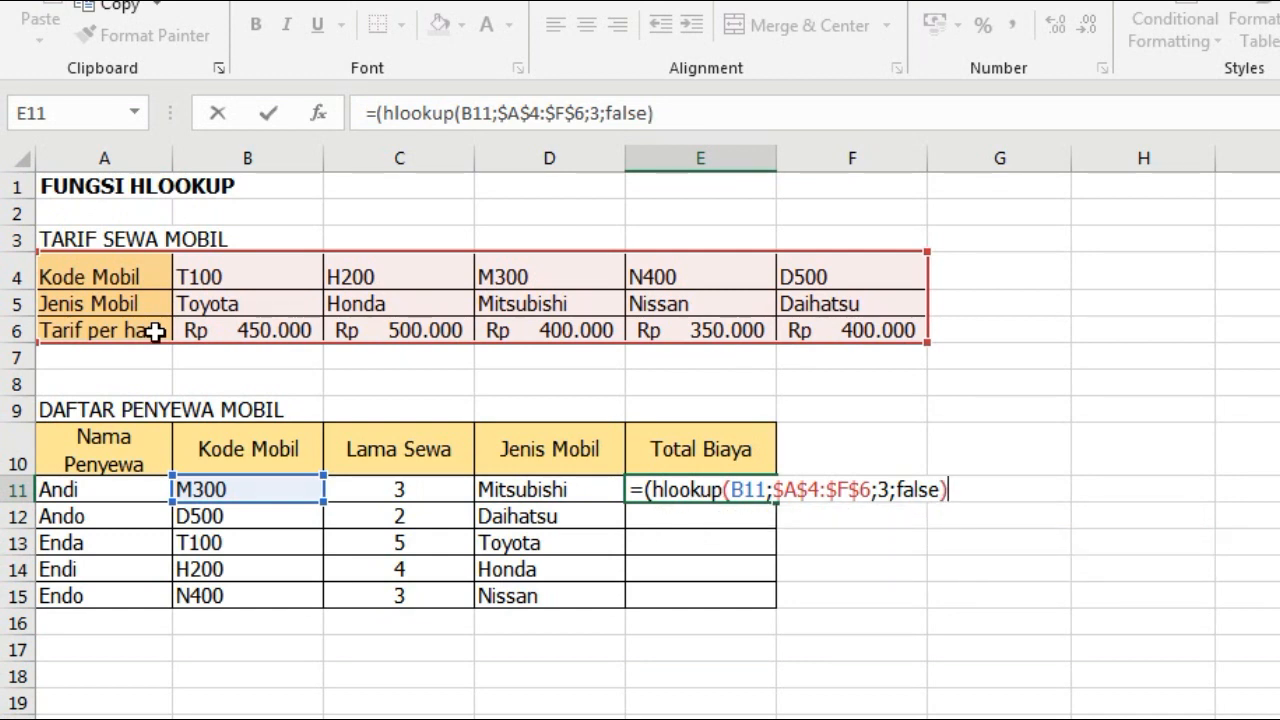
Step: Multiply the parenthesised HLOOKUP in E11 by the rental duration in C11, and fill the formula down through E15
text())
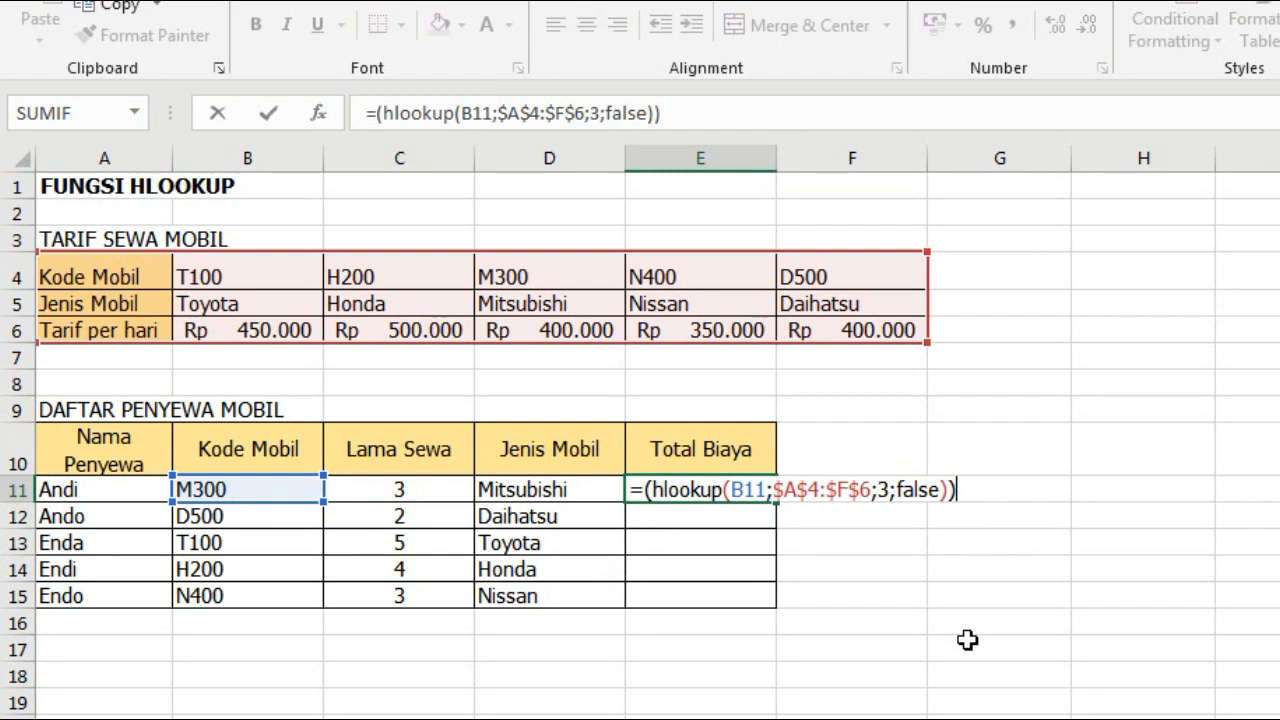
text(*)
click(395, 488)
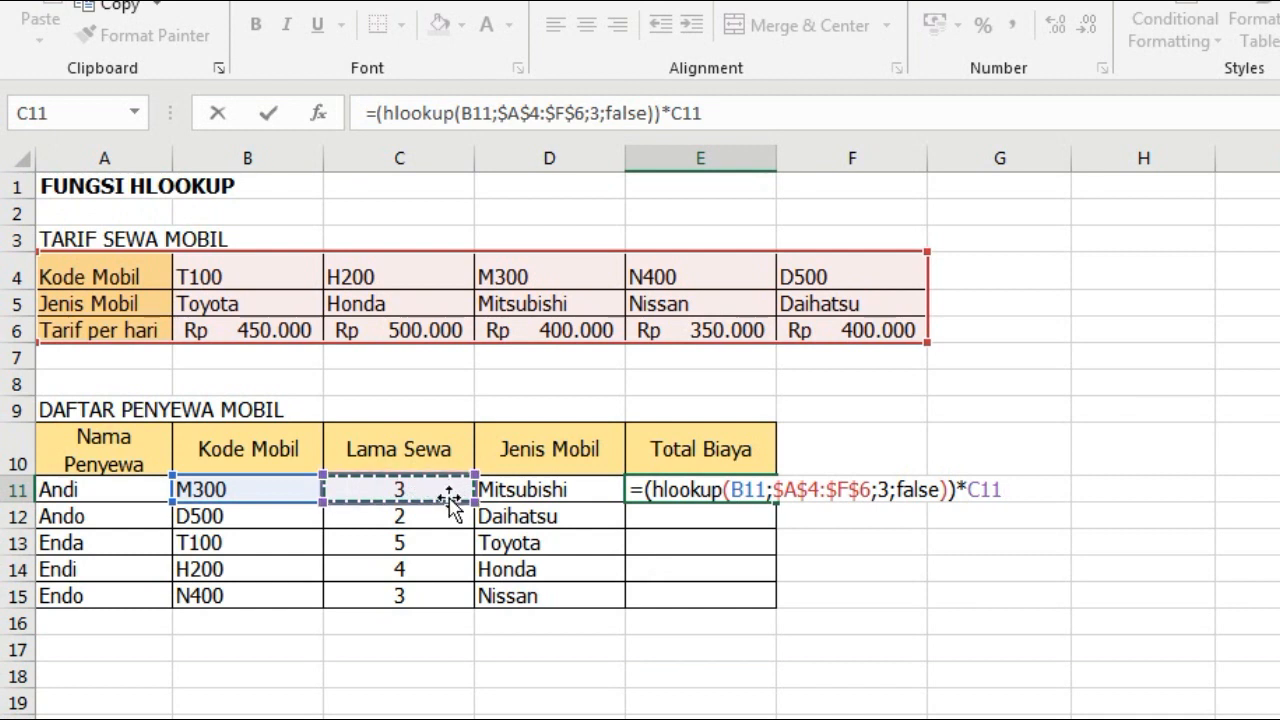
key(Return)
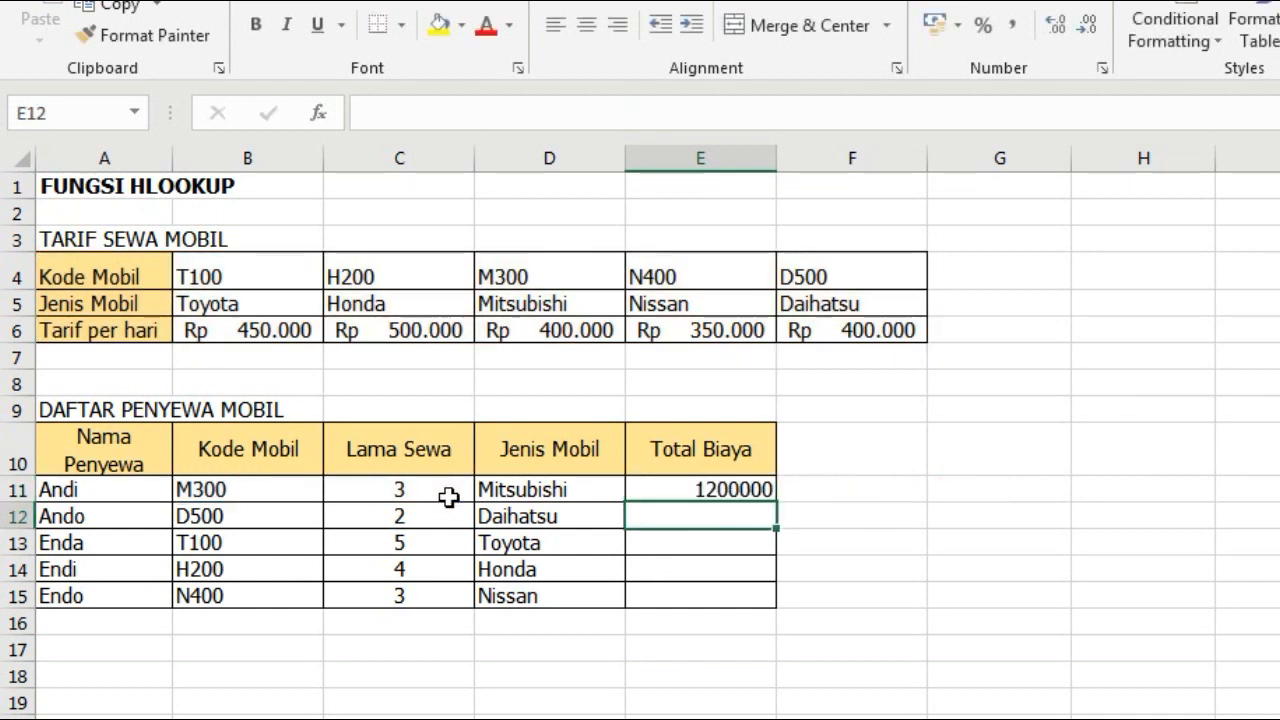
click(750, 487)
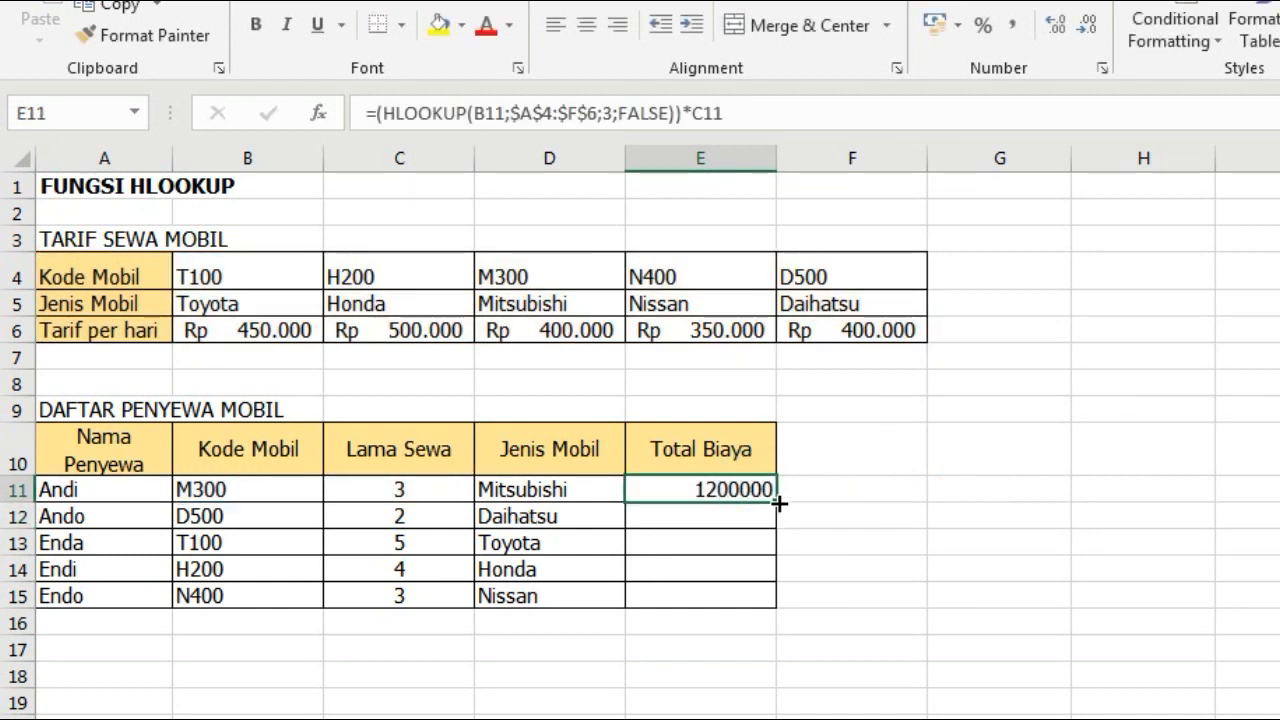
drag(777, 499, 776, 600)
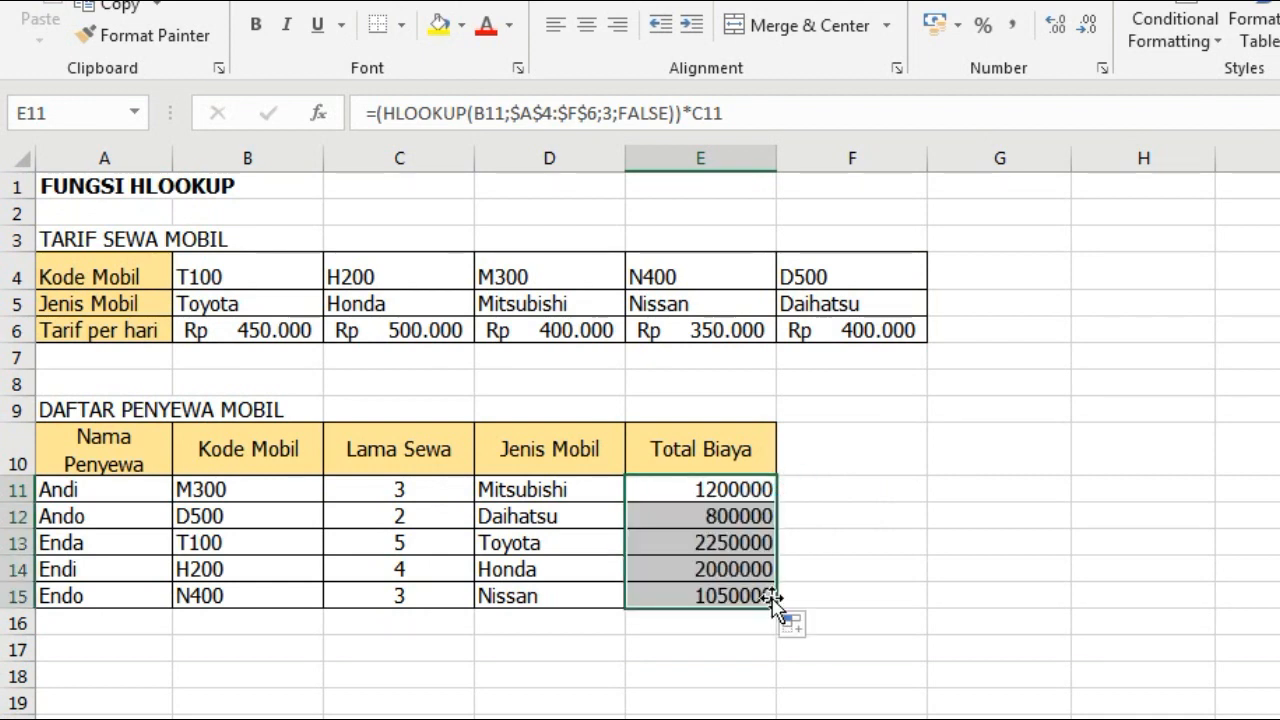
Step: Format the Total Biaya values in E11:E15 as rupiah accounting amounts with no decimal places
click(933, 22)
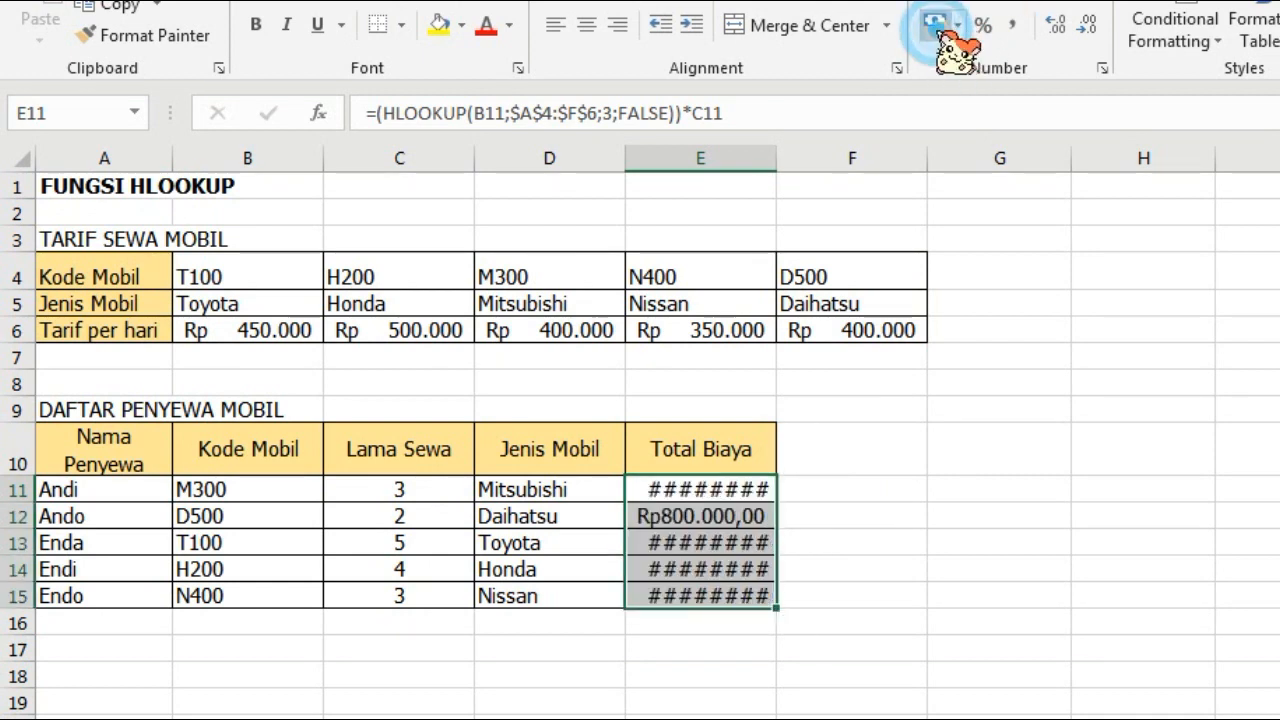
click(1090, 25)
click(1090, 25)
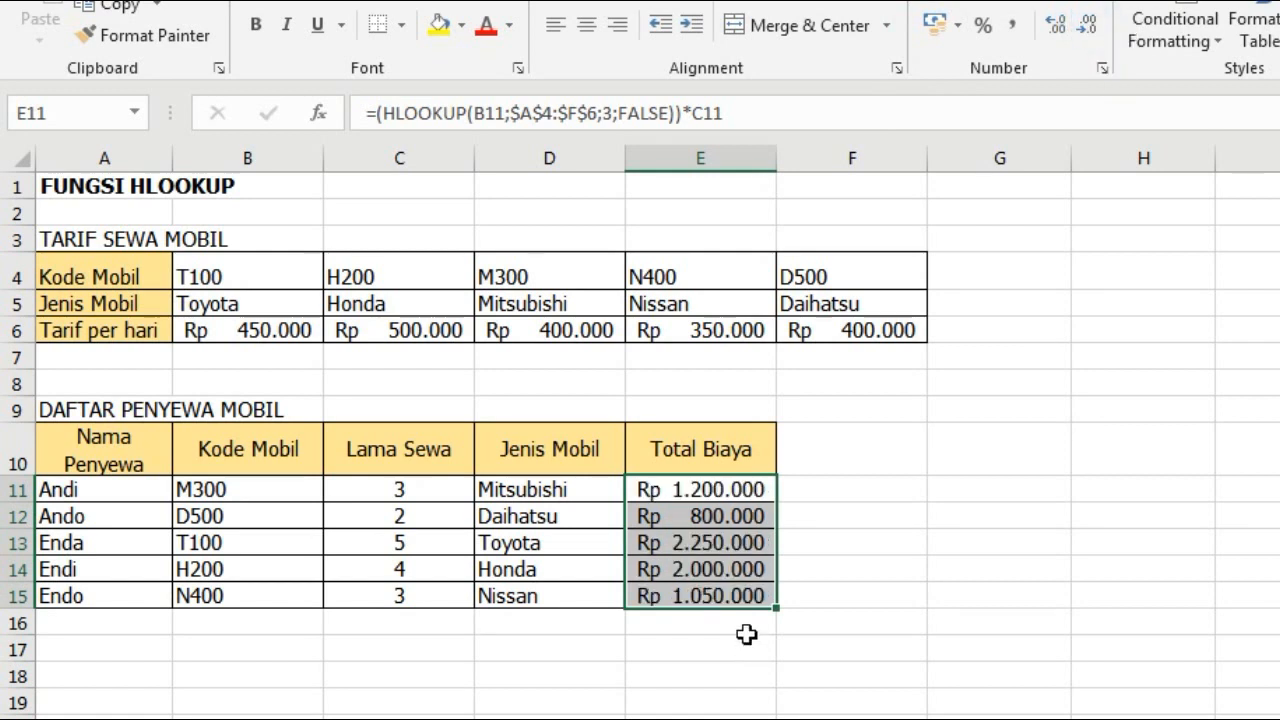
click(891, 677)
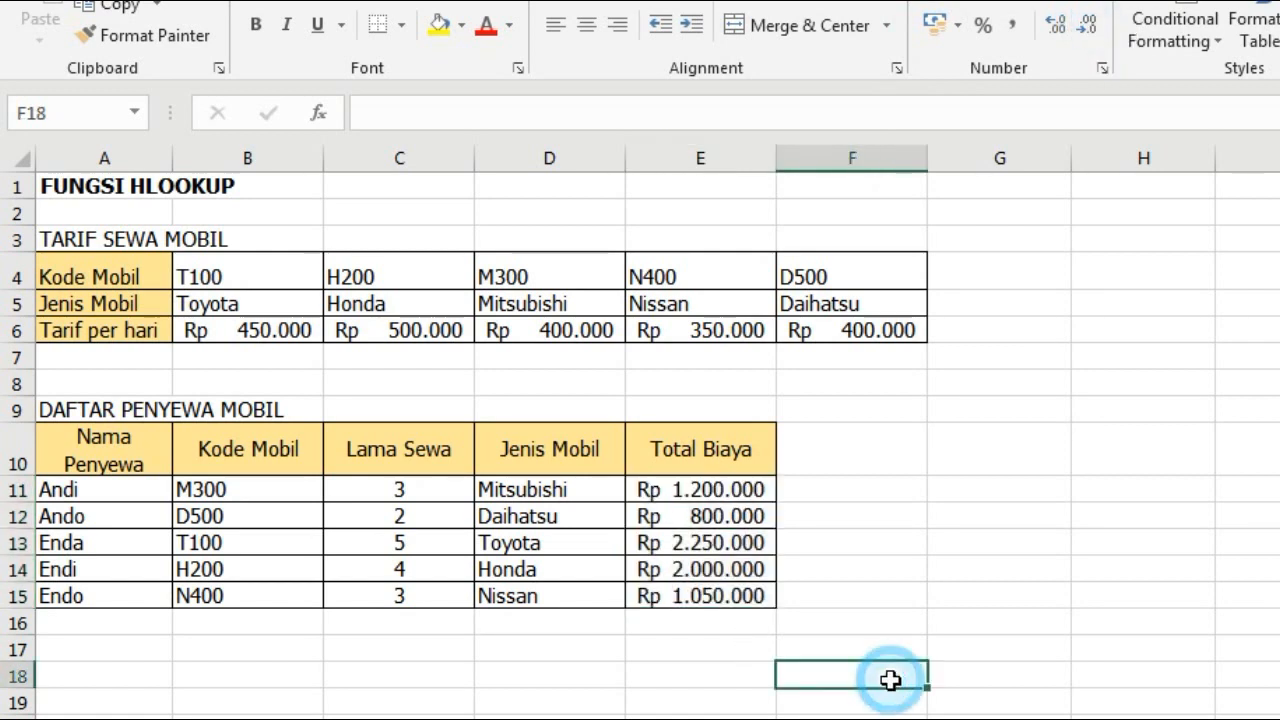